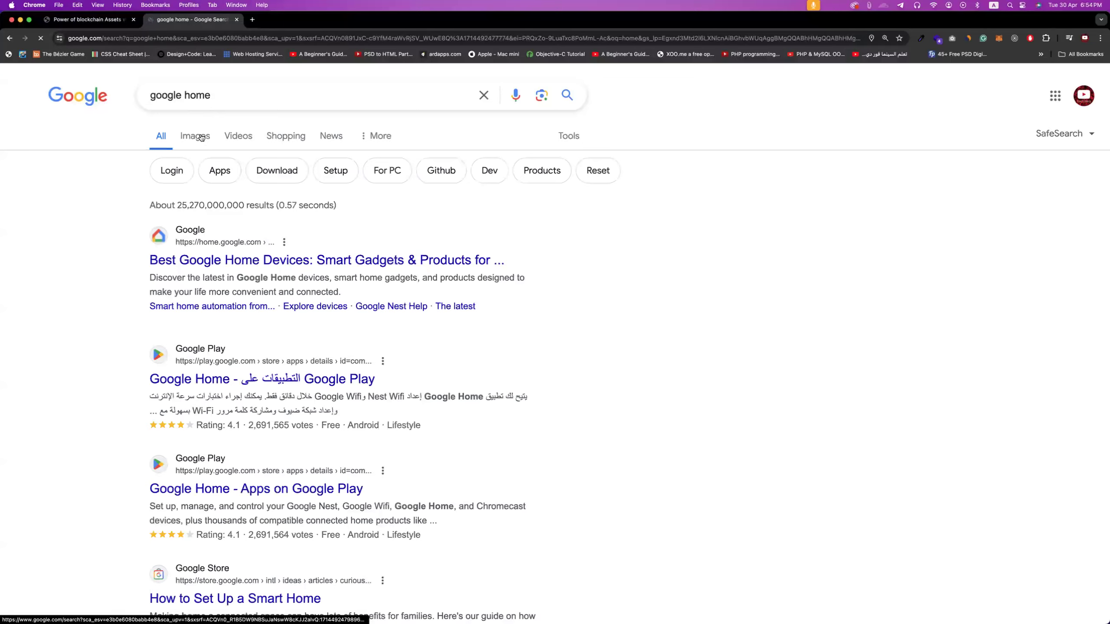
# - Replace the Google Images query with 'house' and run the search
pyautogui.click(193, 97)
pyautogui.press('super+a')
pyautogui.write('house')
pyautogui.press('Return')
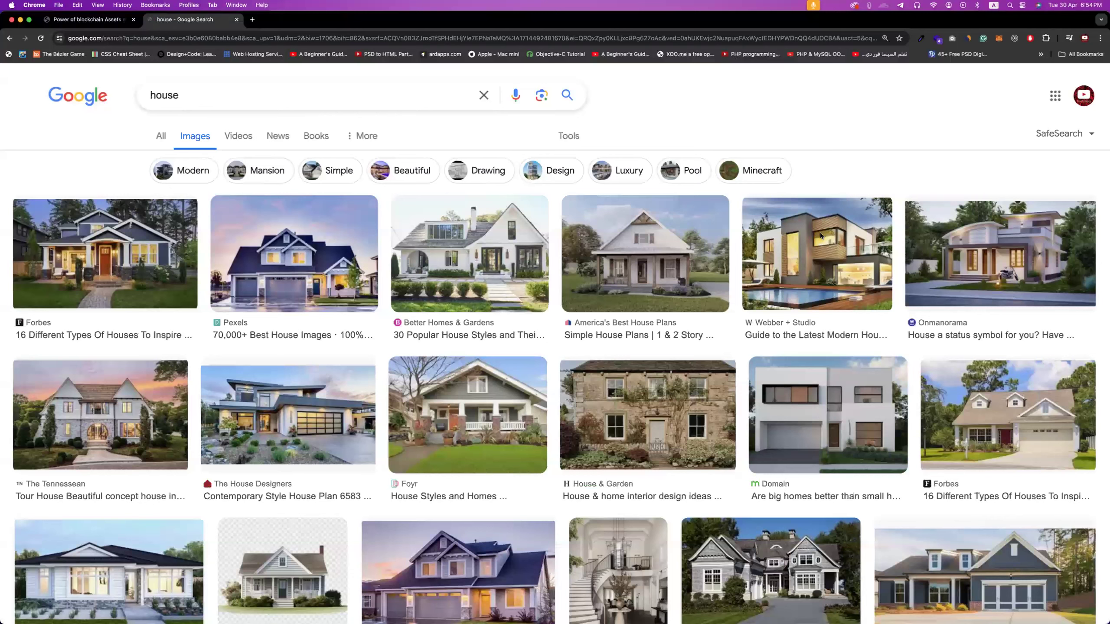
# - Preview the Webber + Studio modern house image, check its options, then return to Block Estate
pyautogui.click(820, 237)
pyautogui.rightClick(915, 351)
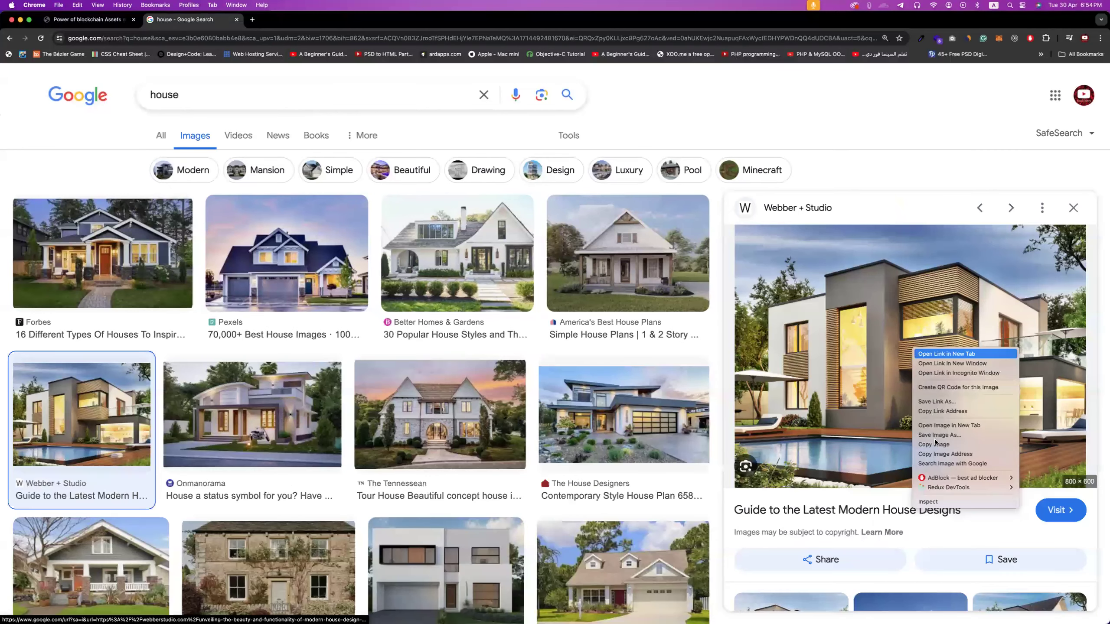
pyautogui.click(812, 379)
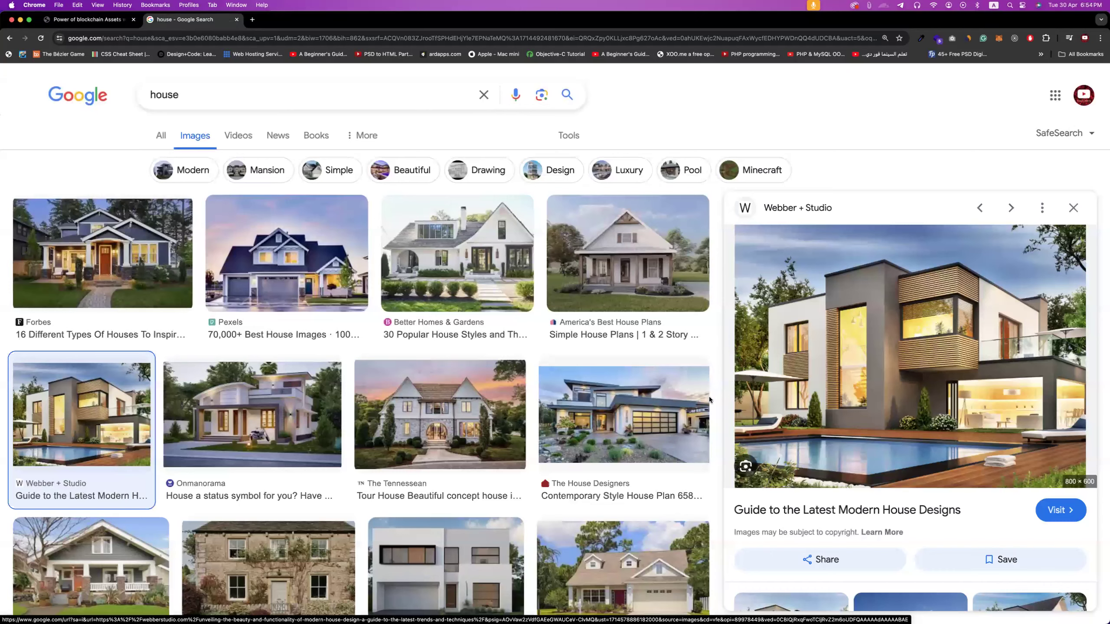
pyautogui.click(98, 20)
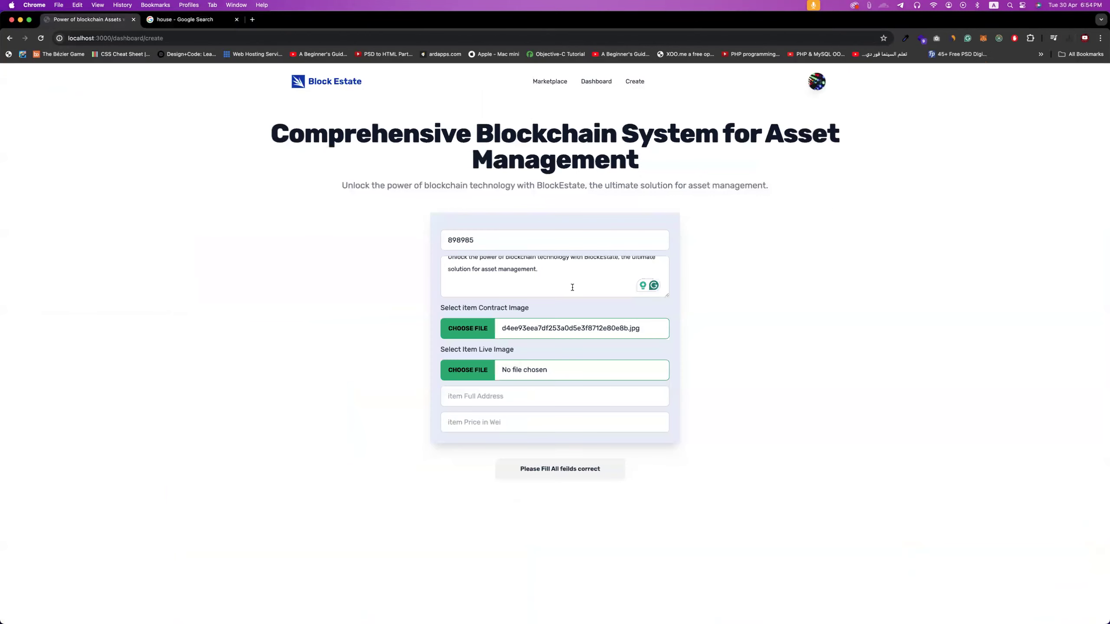
# - Attach the house .png as the live image and enter address Usa-cal-build50-floor45
pyautogui.click(482, 367)
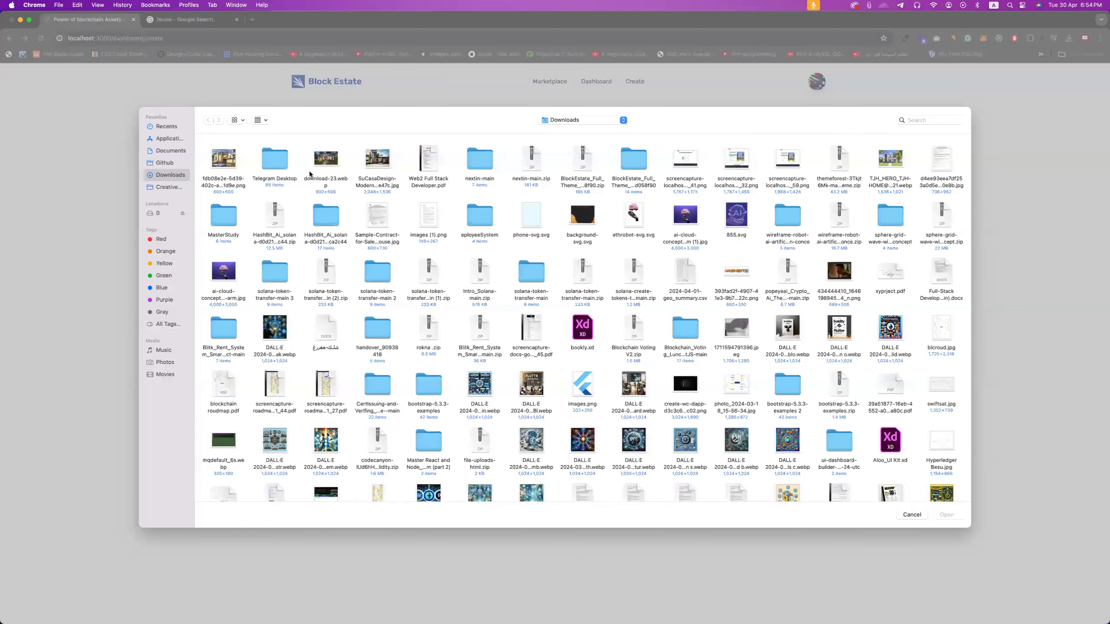
pyautogui.doubleClick(233, 159)
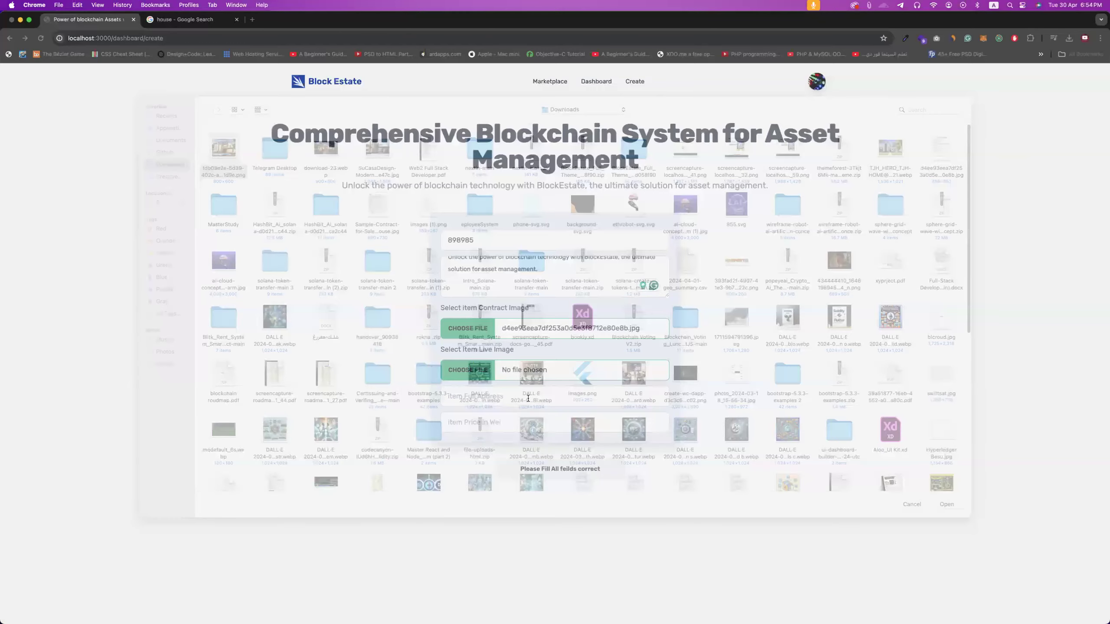
pyautogui.click(521, 389)
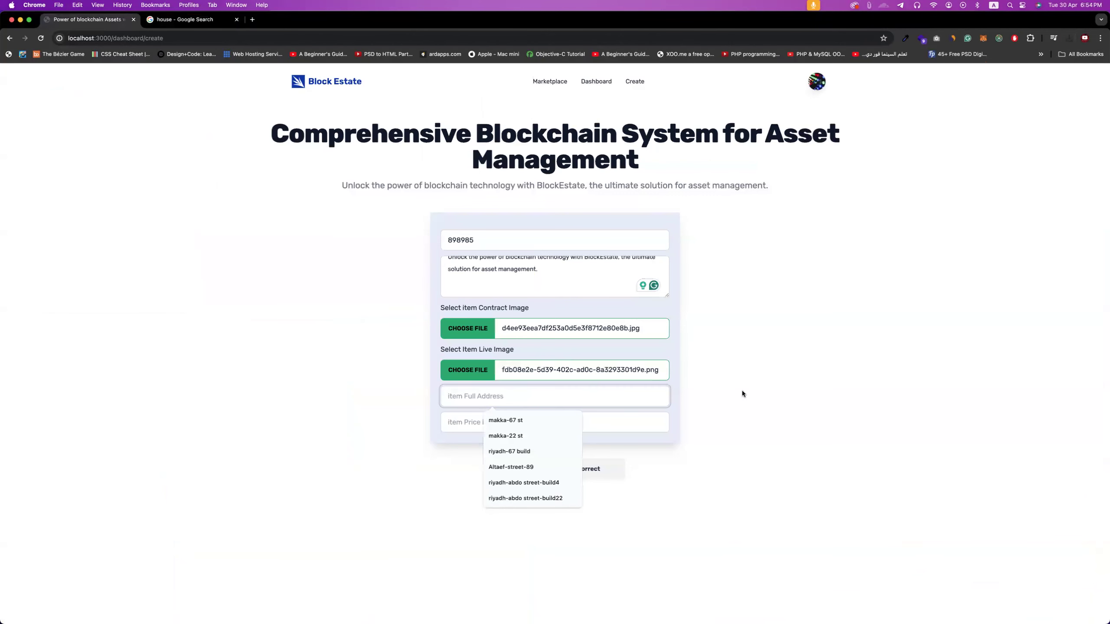
pyautogui.click(538, 396)
pyautogui.write('usa-c')
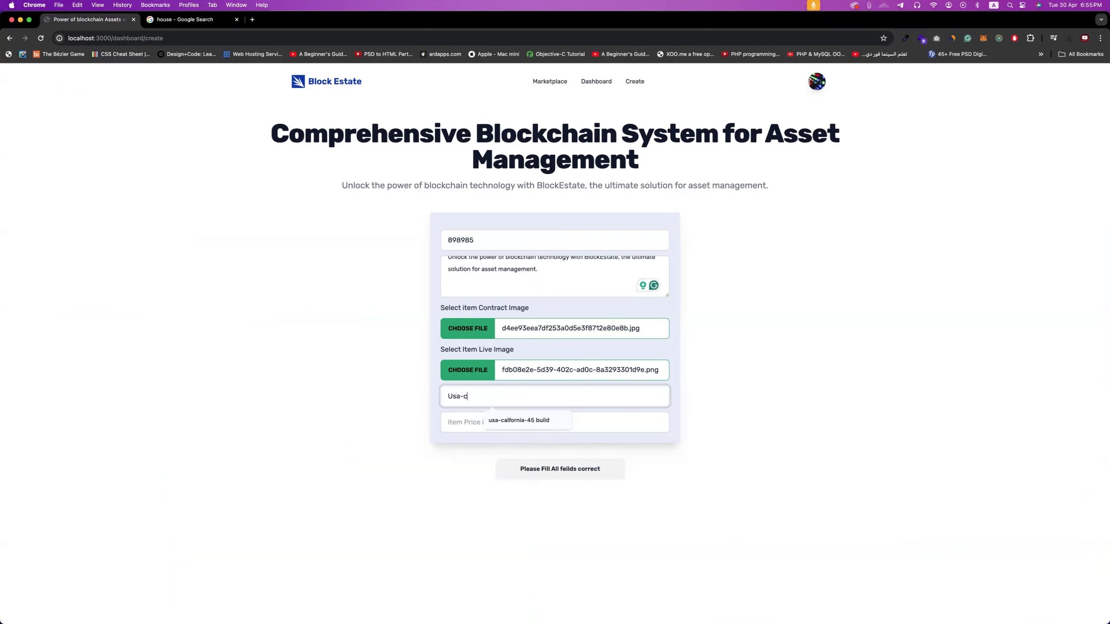
pyautogui.write('al-build50-floor45')
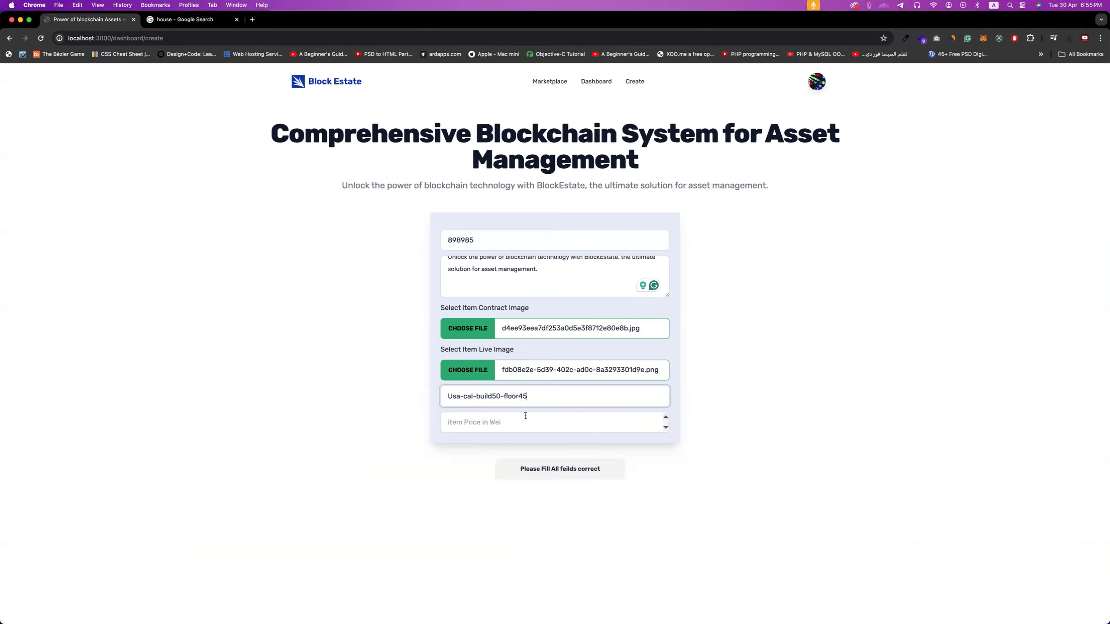
pyautogui.click(526, 416)
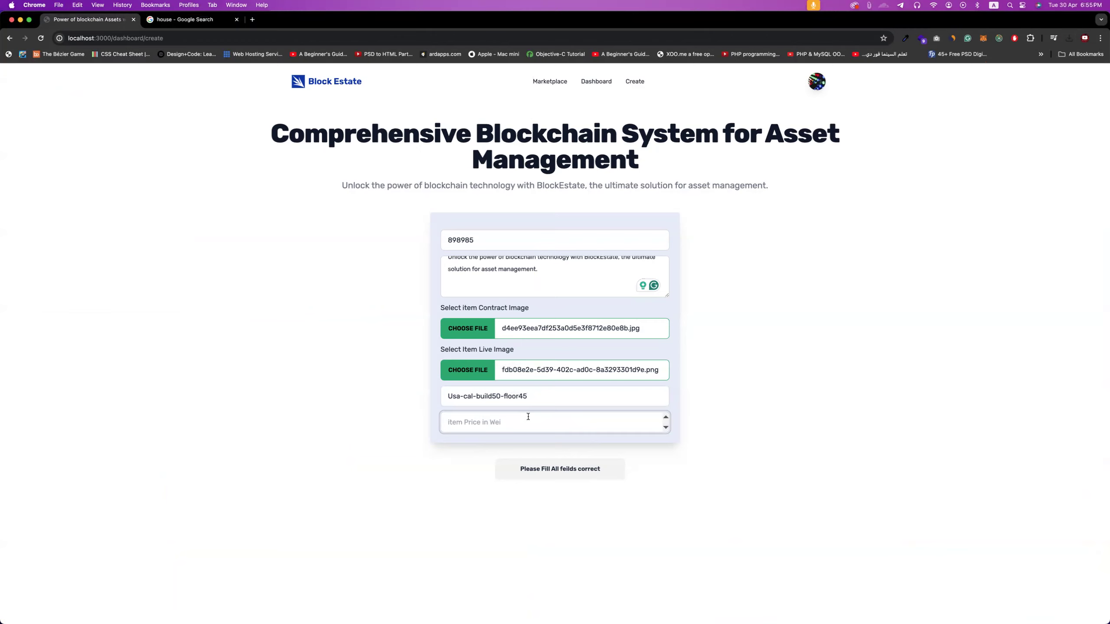
pyautogui.write('1253658452842')
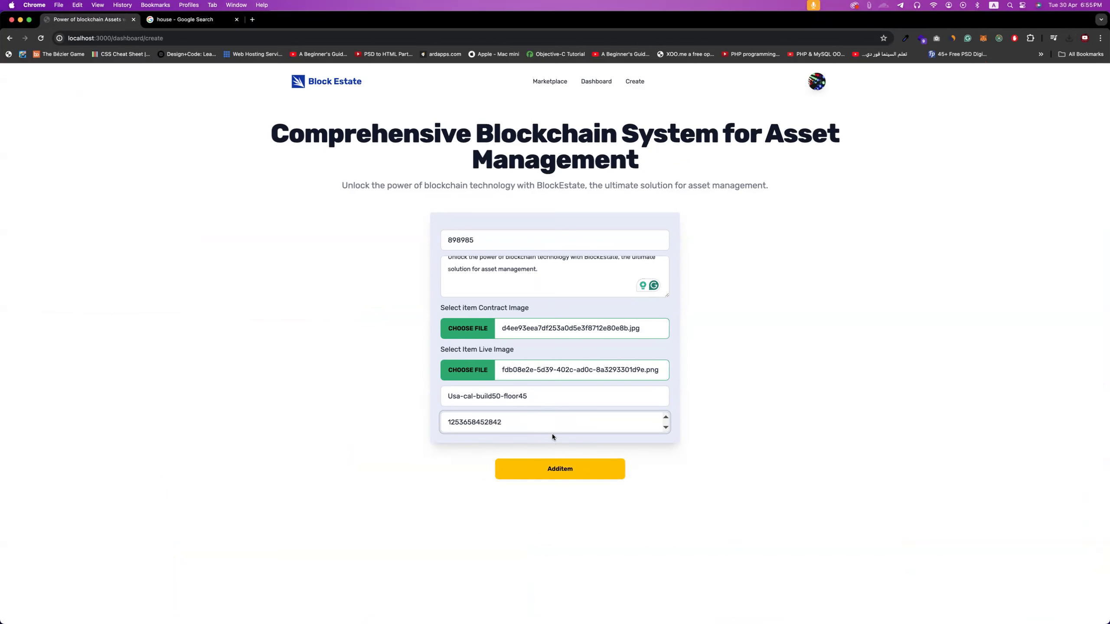
pyautogui.click(572, 469)
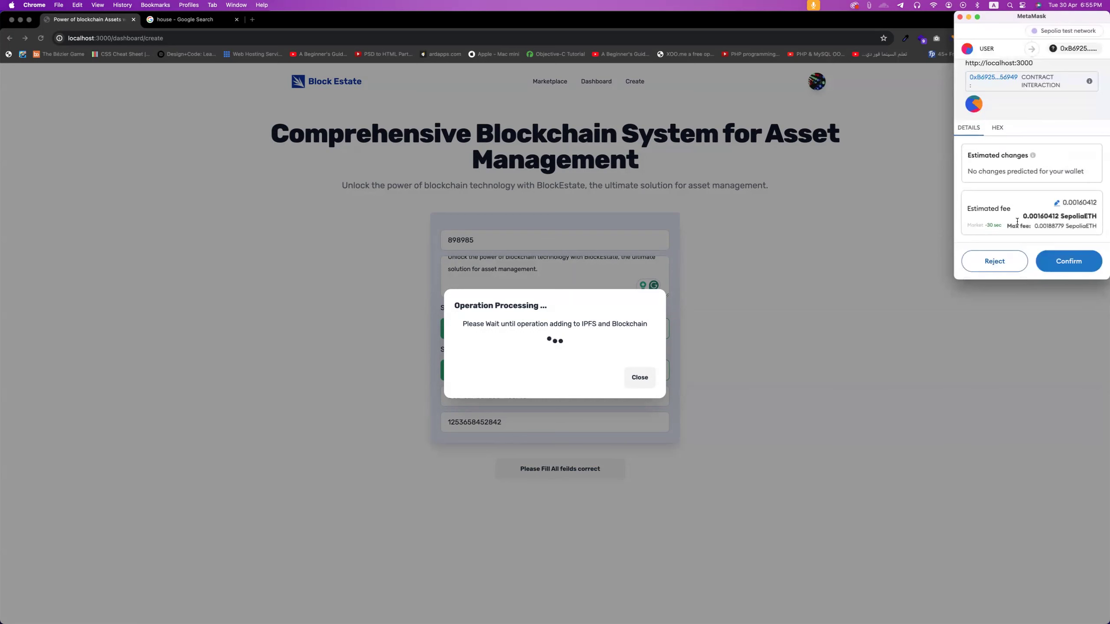
# - Confirm the listing transaction in MetaMask, check its activity, and dismiss the processing notice
pyautogui.click(1067, 263)
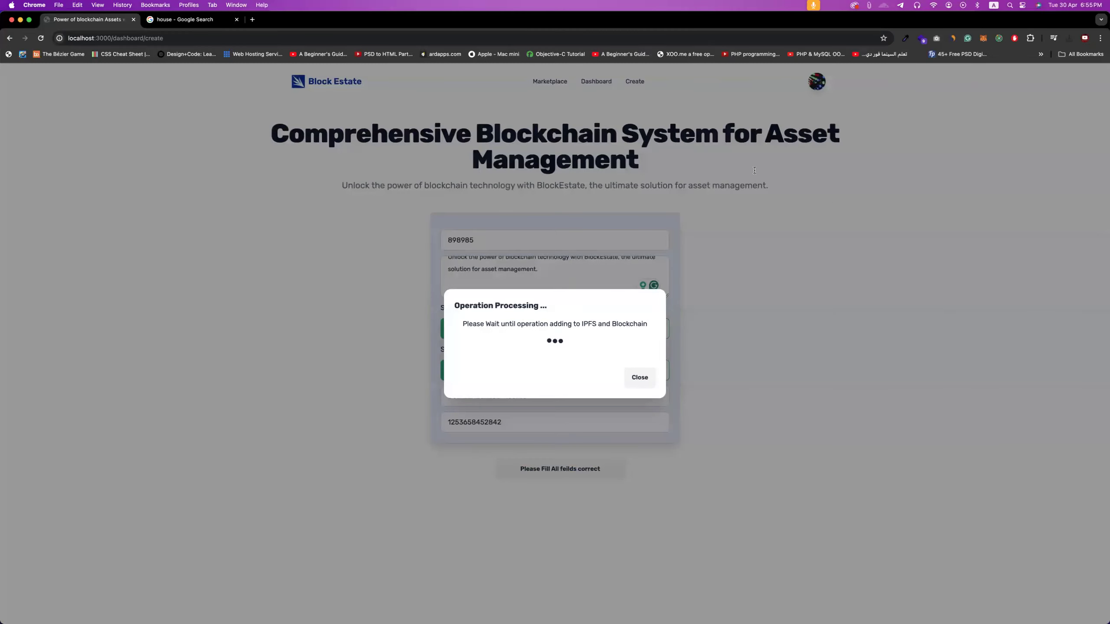
pyautogui.click(984, 38)
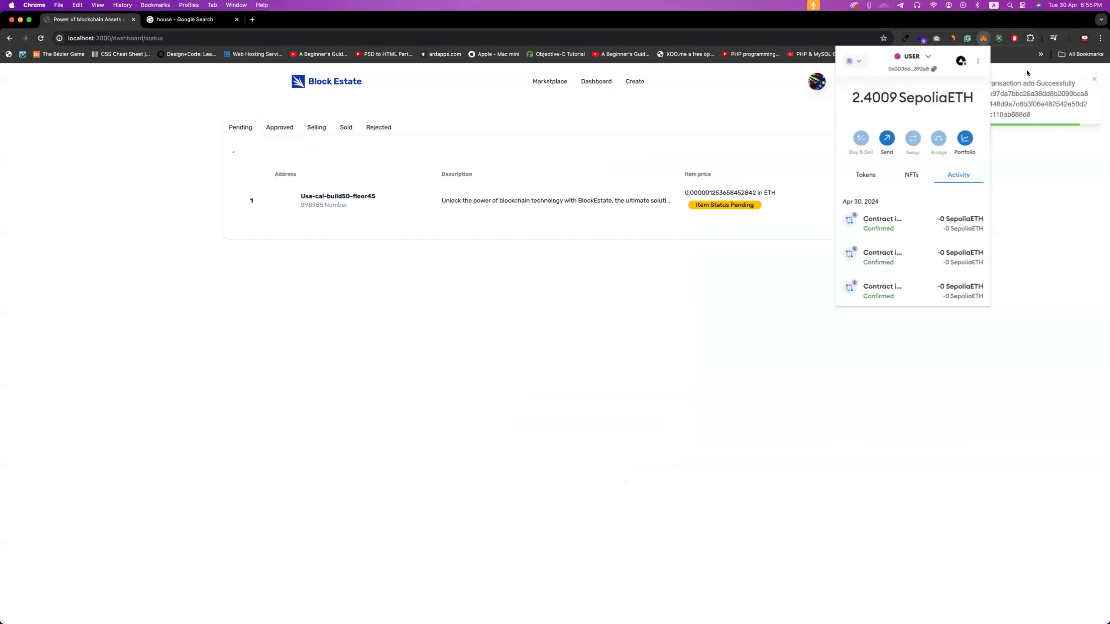
pyautogui.click(1028, 69)
# - Copy the transaction hash from the success notice and open Sepolia Etherscan in a new tab
pyautogui.moveTo(1027, 115); pyautogui.dragTo(987, 95)
pyautogui.press('super+c')
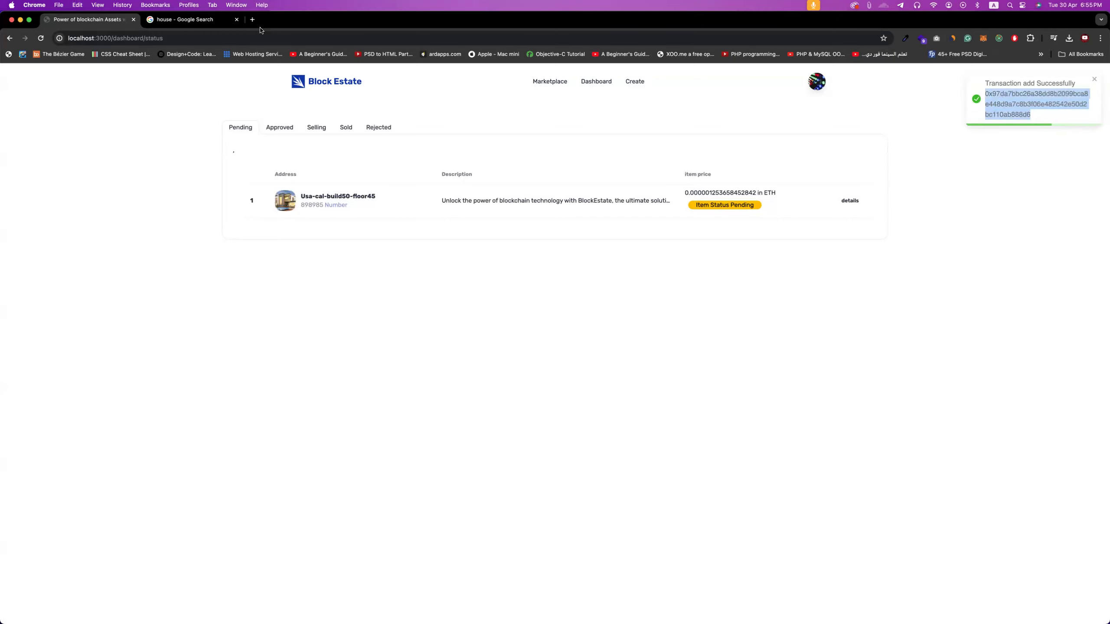
pyautogui.click(253, 20)
pyautogui.write('sepi')
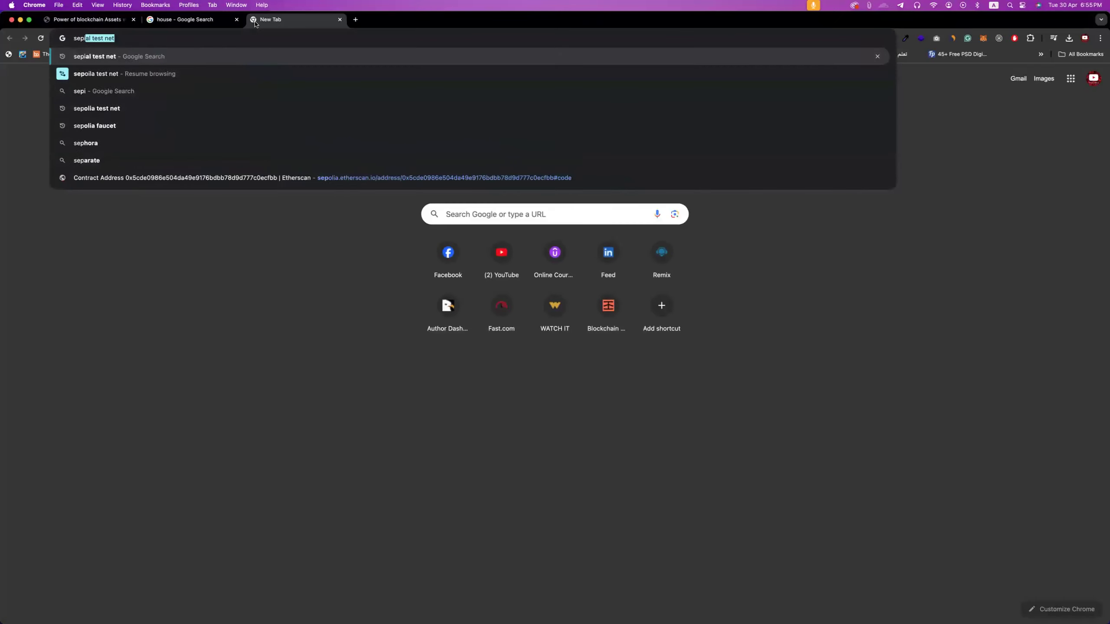
pyautogui.write('la scan')
pyautogui.press('Return')
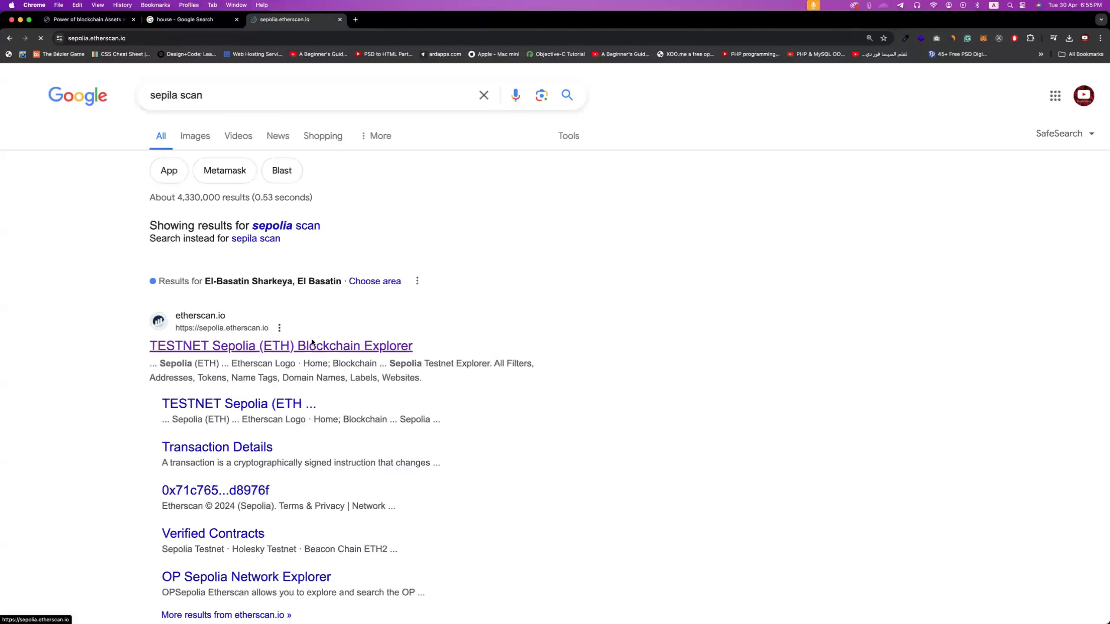
pyautogui.click(318, 347)
# - Look up the pasted hash to confirm Success in block 5809615, then return to Block Estate
pyautogui.click(337, 166)
pyautogui.press('super+v')
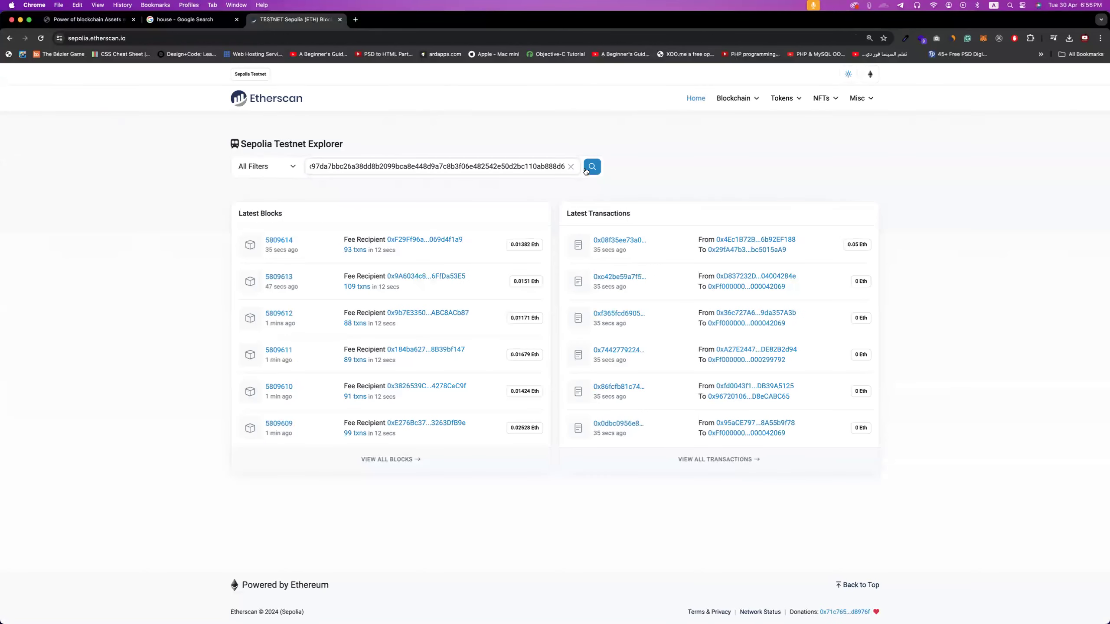
pyautogui.click(594, 170)
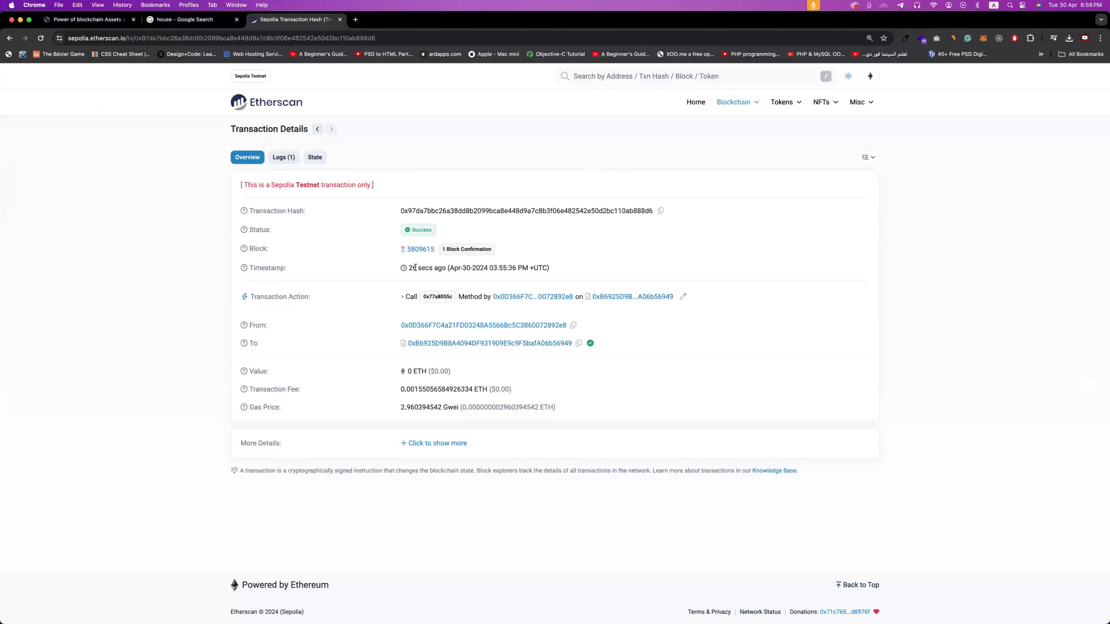
pyautogui.moveTo(405, 268); pyautogui.dragTo(443, 270)
pyautogui.click(109, 19)
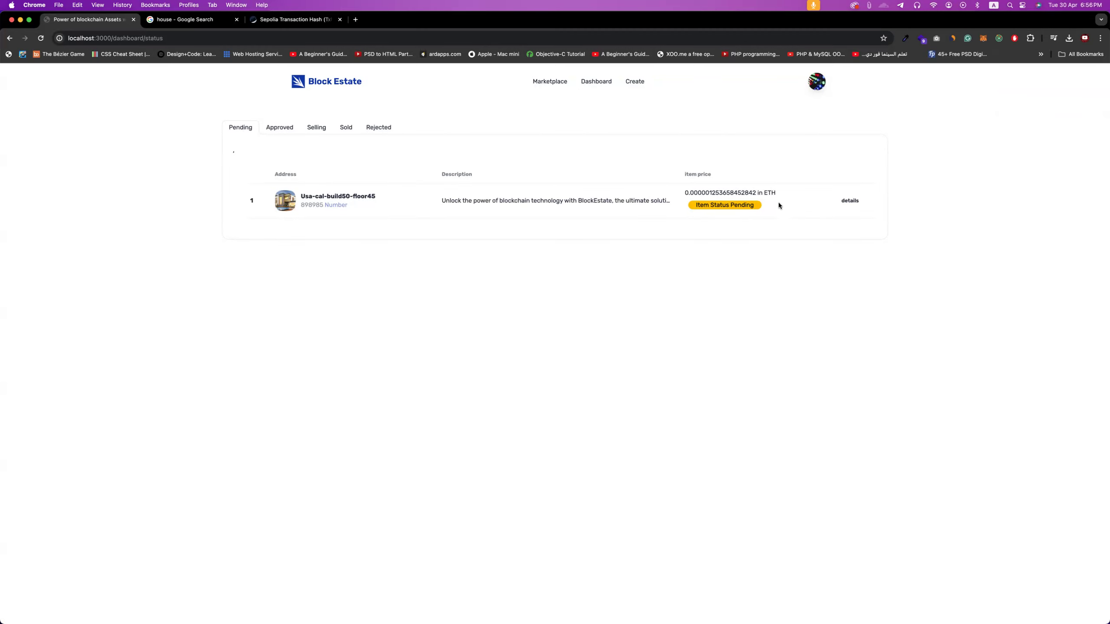
# - Switch MetaMask to the ADMIN account and open the Admin Dashboard listing Usa-cal-build50-floor45
pyautogui.moveTo(724, 212)
pyautogui.click(816, 83)
pyautogui.click(983, 38)
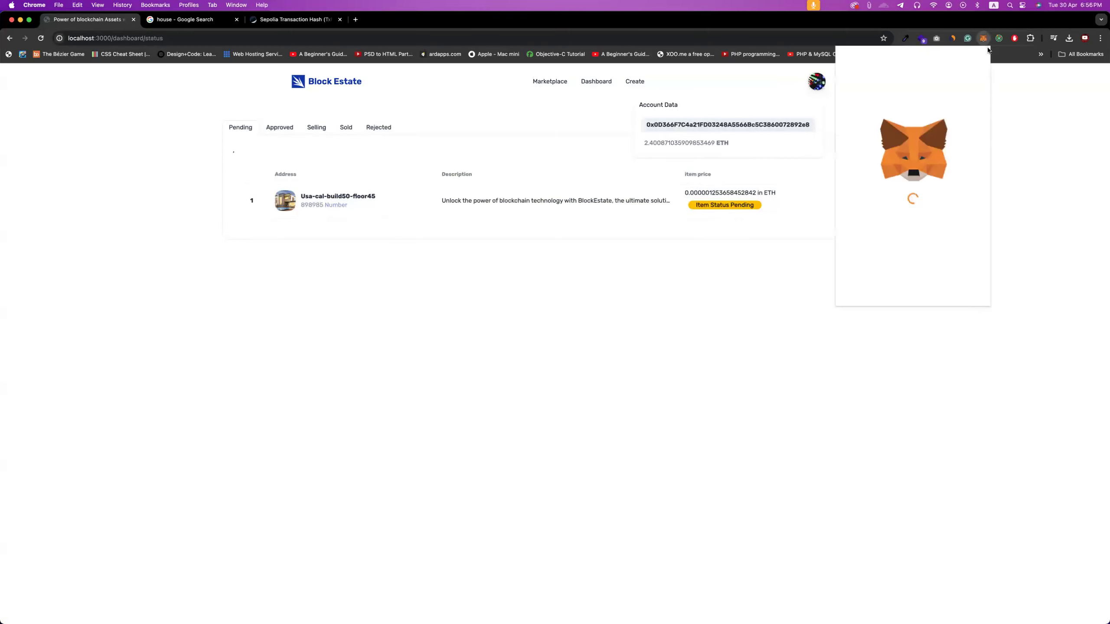
pyautogui.click(924, 58)
pyautogui.click(902, 153)
pyautogui.click(1042, 116)
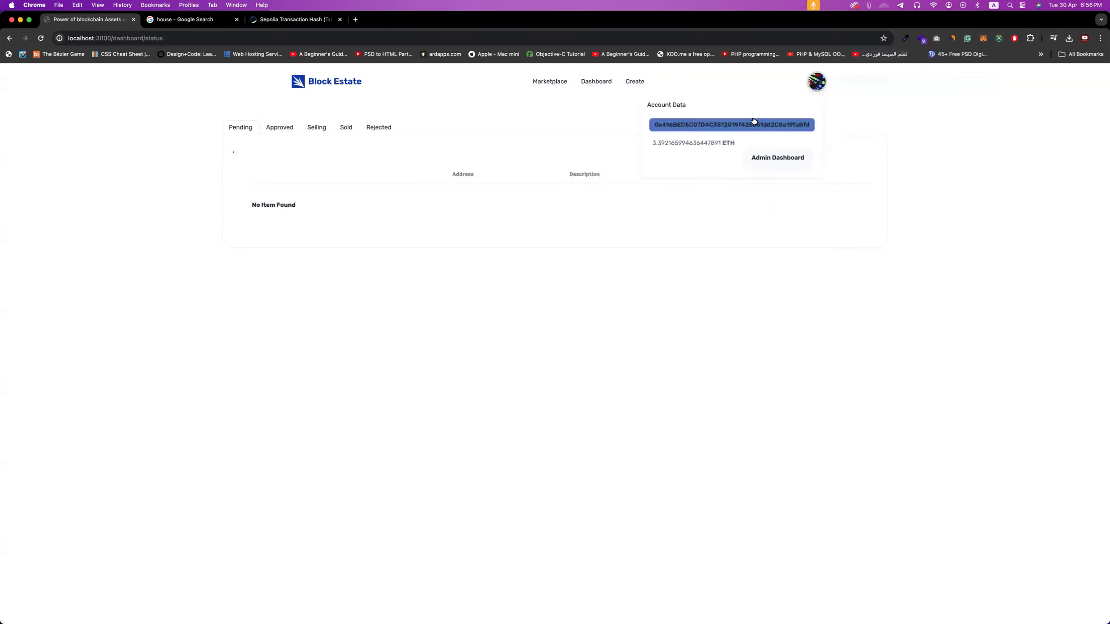
pyautogui.click(773, 162)
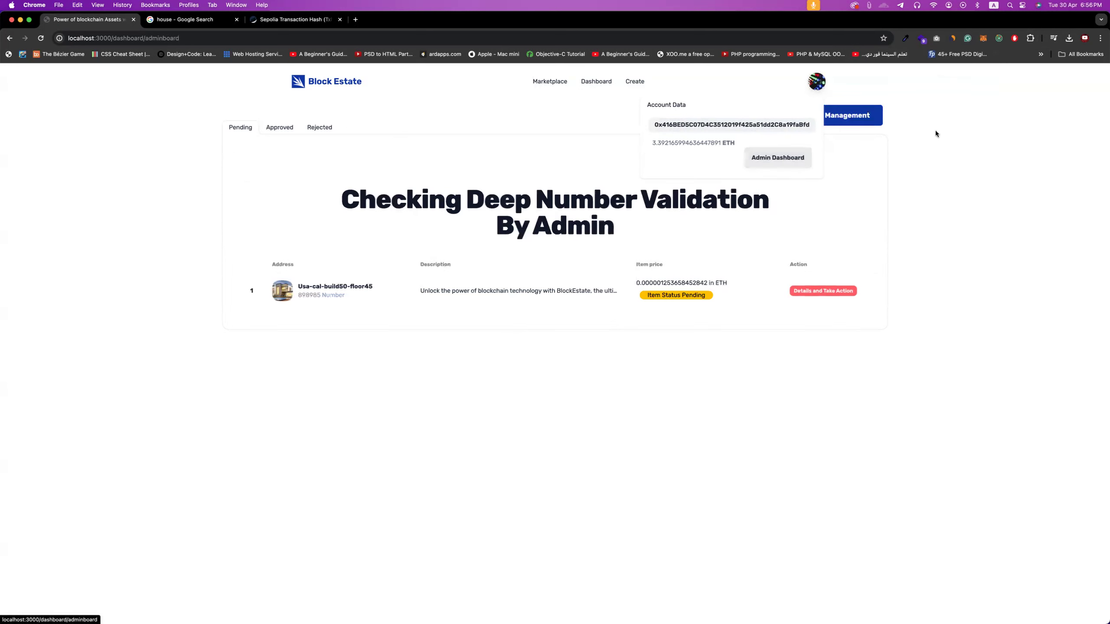
pyautogui.click(928, 107)
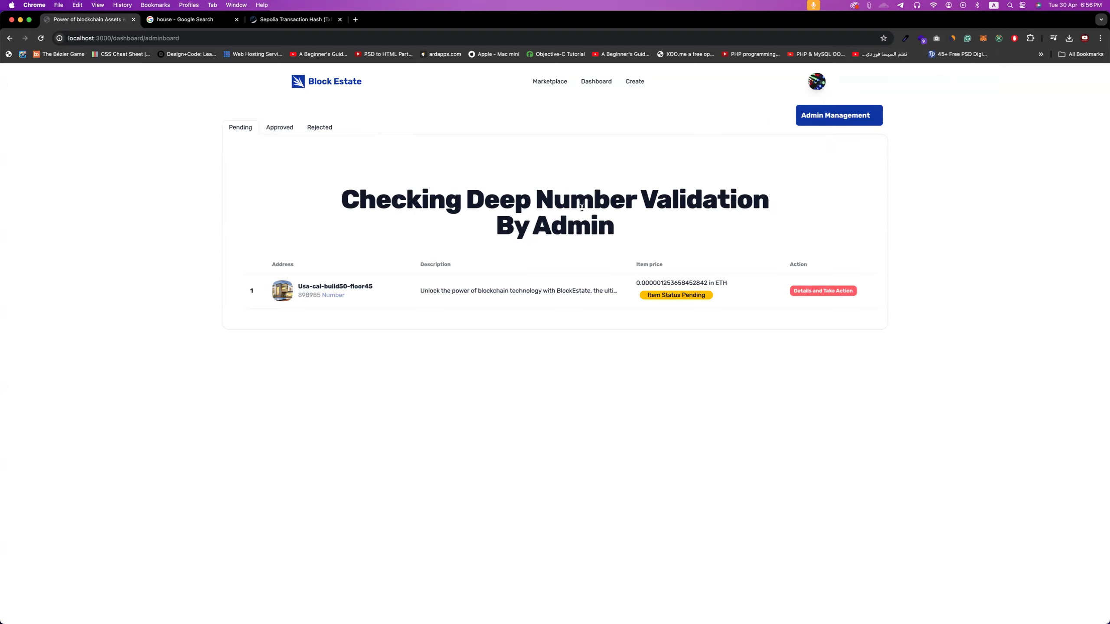
pyautogui.click(275, 126)
pyautogui.scroll(-1, 625, 377)
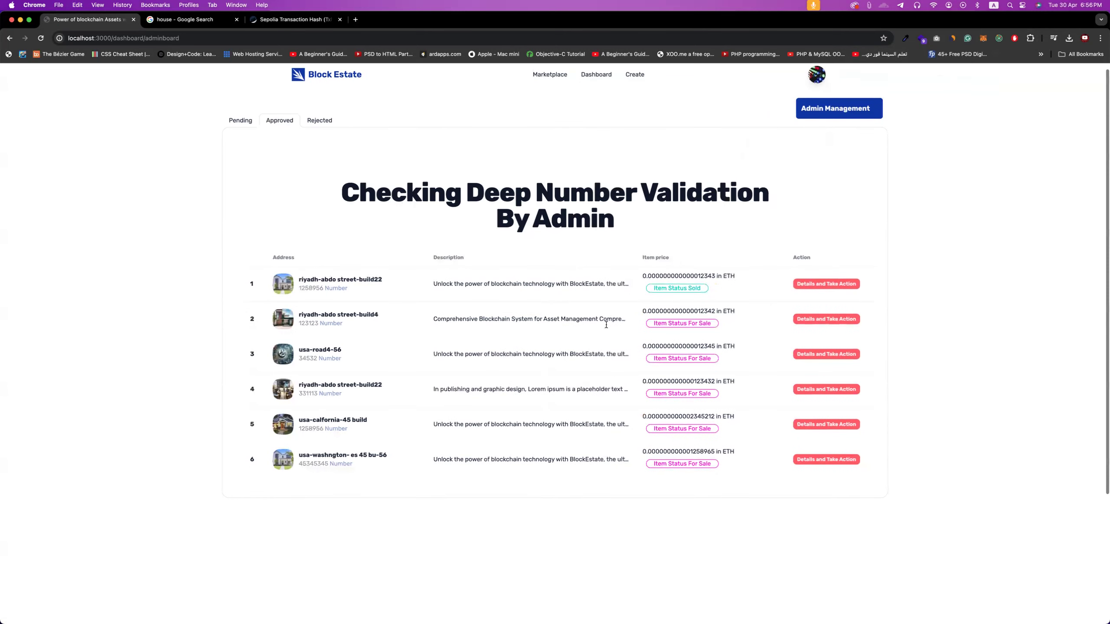
pyautogui.scroll(1, 606, 324)
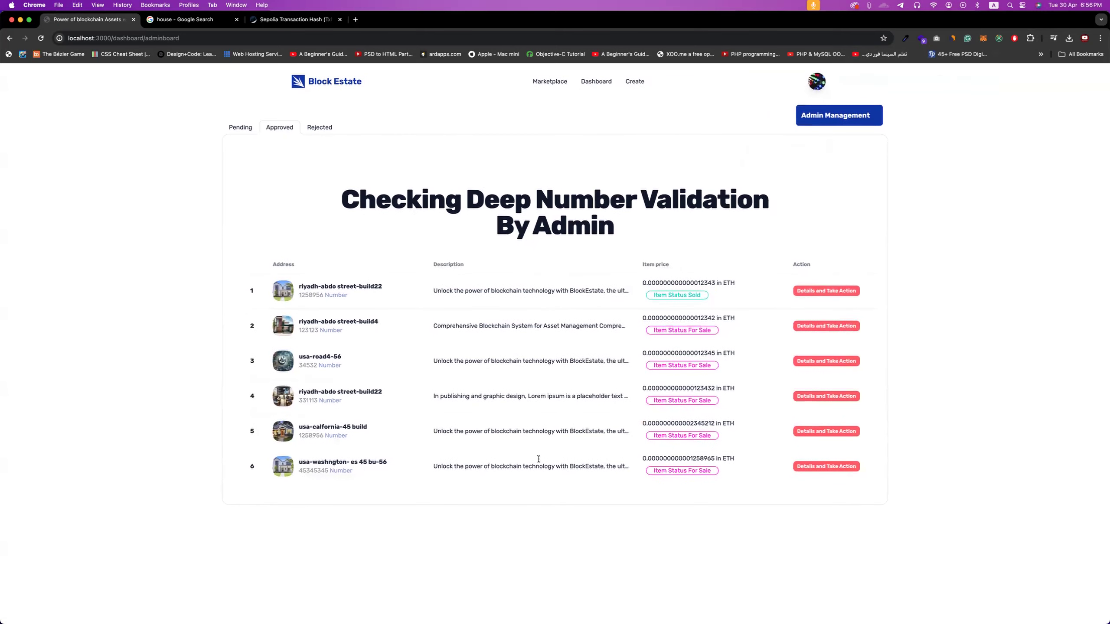
pyautogui.click(319, 127)
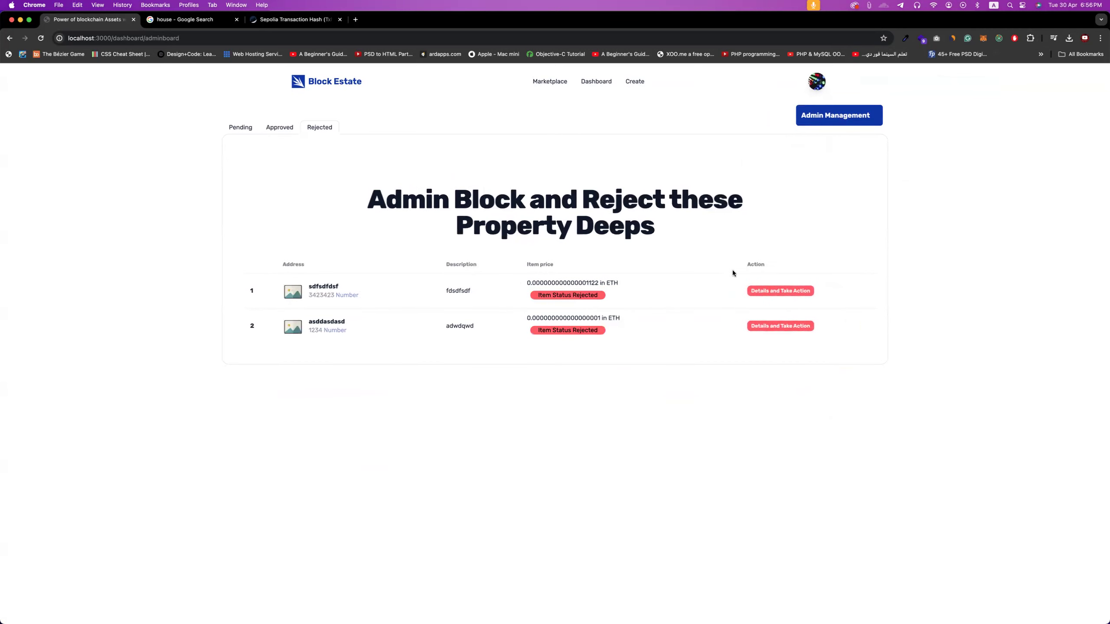
pyautogui.click(238, 125)
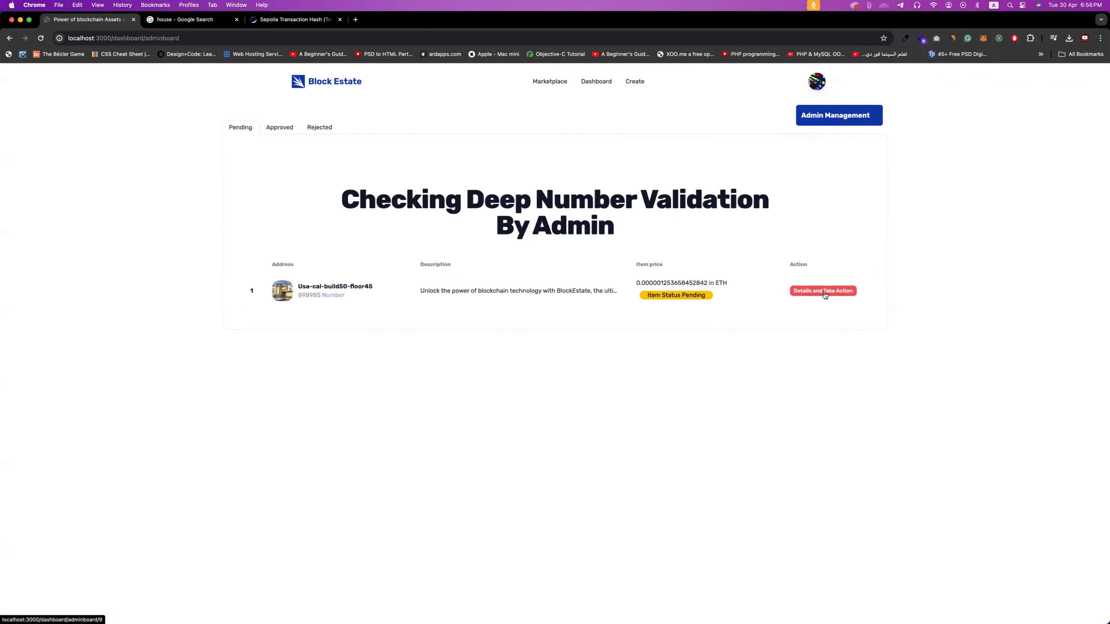
pyautogui.click(808, 293)
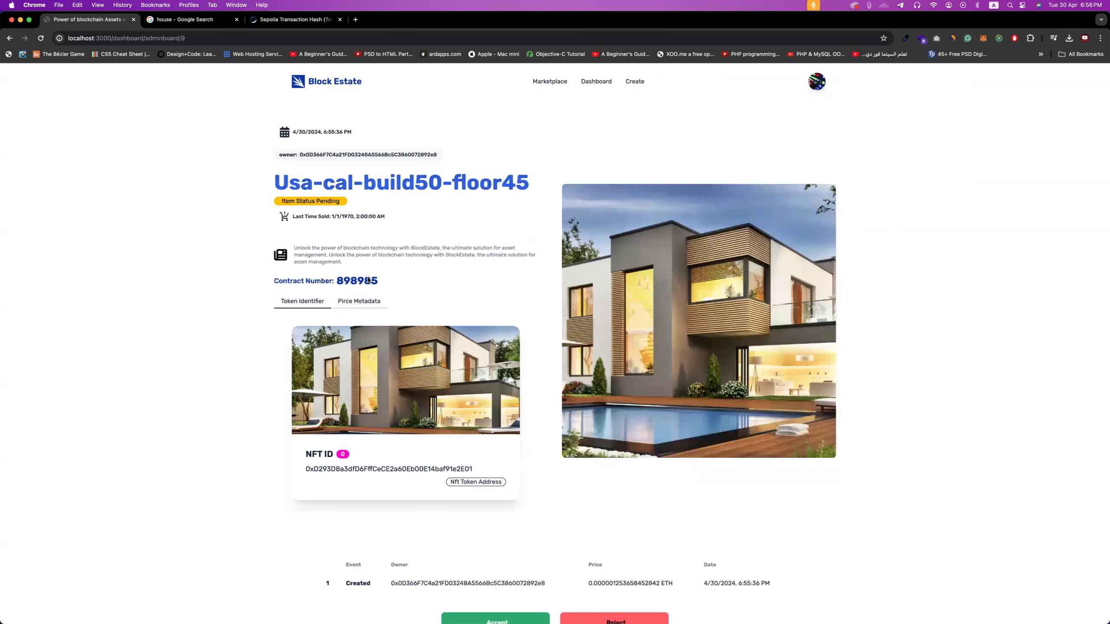
pyautogui.click(357, 302)
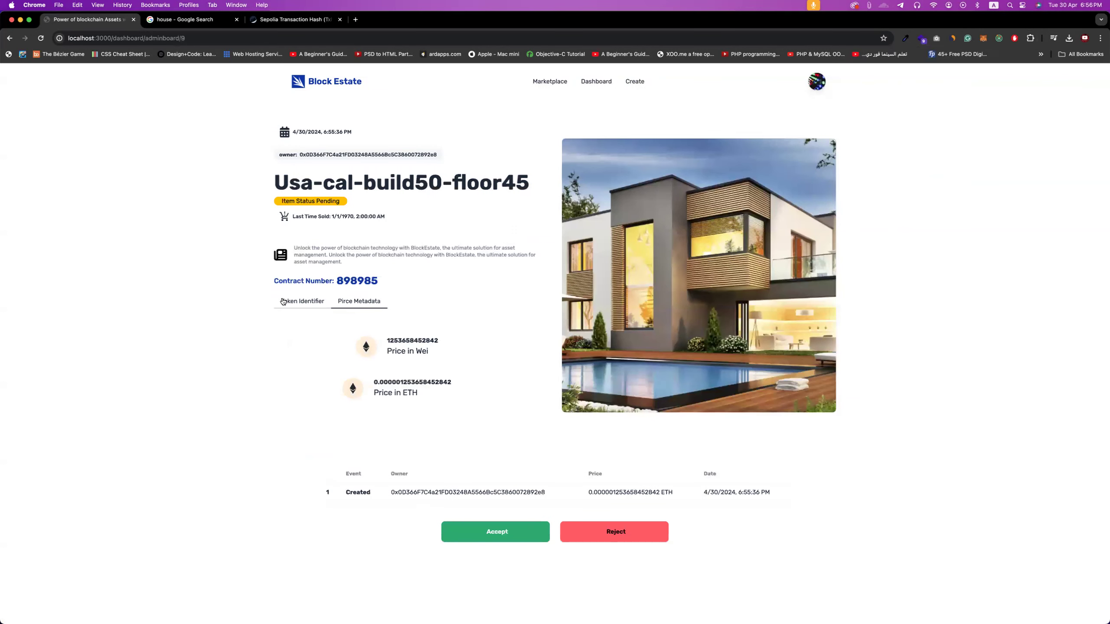
pyautogui.click(302, 302)
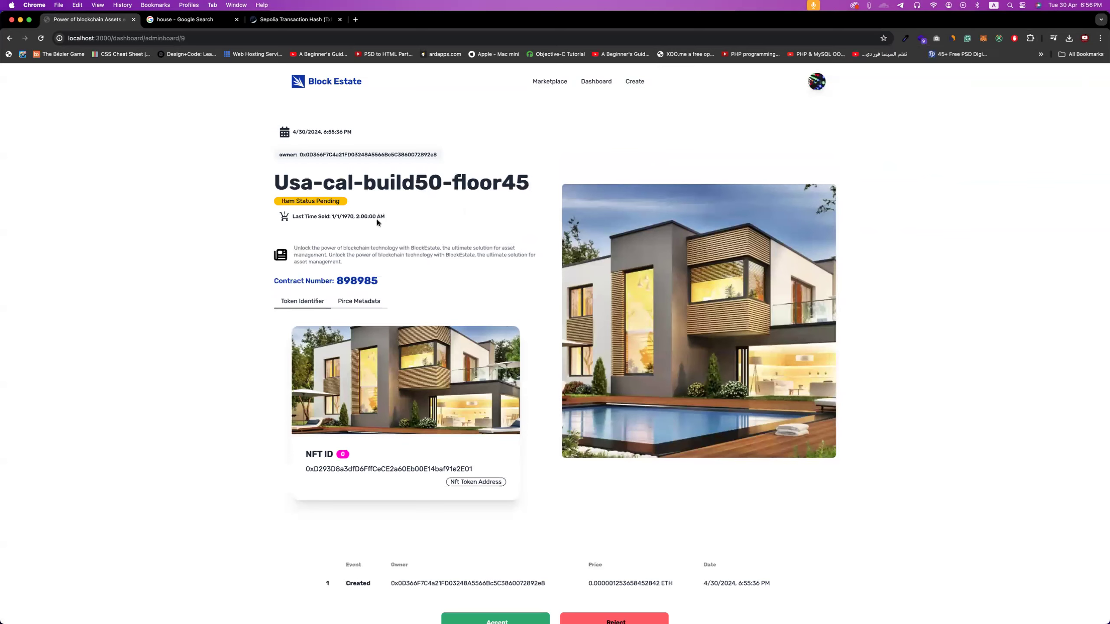
pyautogui.scroll(-3, 454, 224)
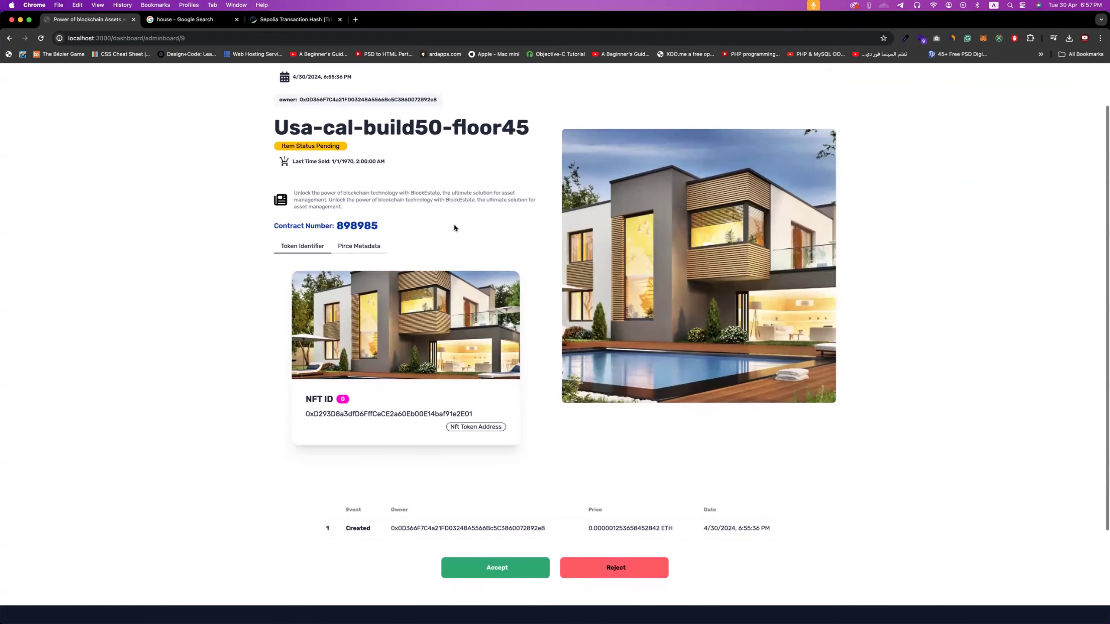
pyautogui.scroll(-3, 455, 224)
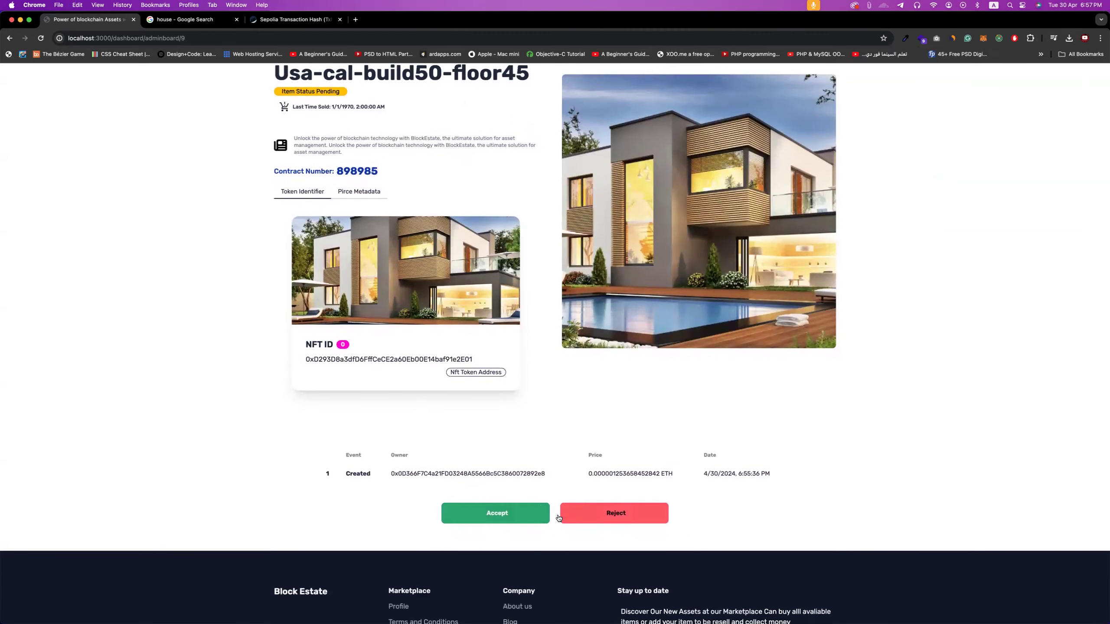
pyautogui.click(540, 523)
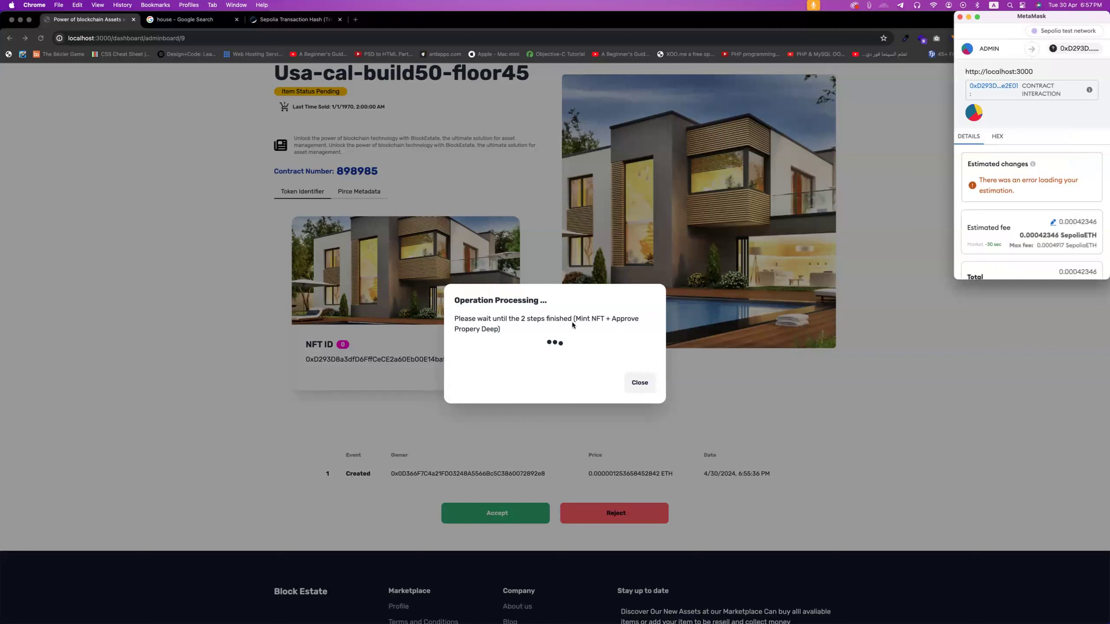
# - Accept property 898985, confirm both MetaMask transactions, and view it under the Approved tab
pyautogui.scroll(-3, 1031, 175)
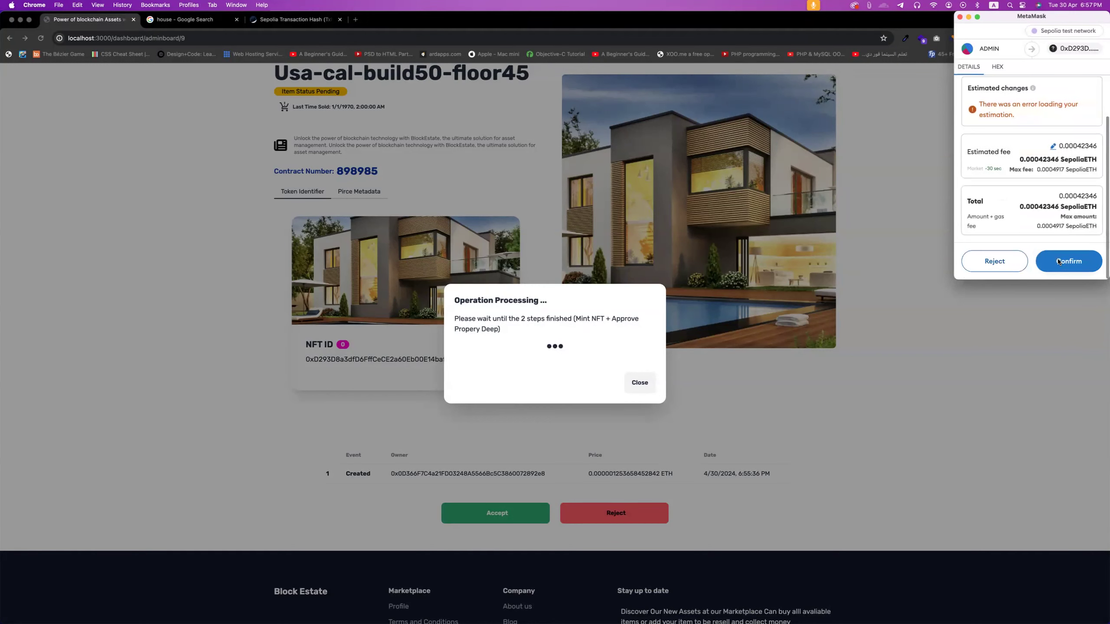
pyautogui.click(1059, 261)
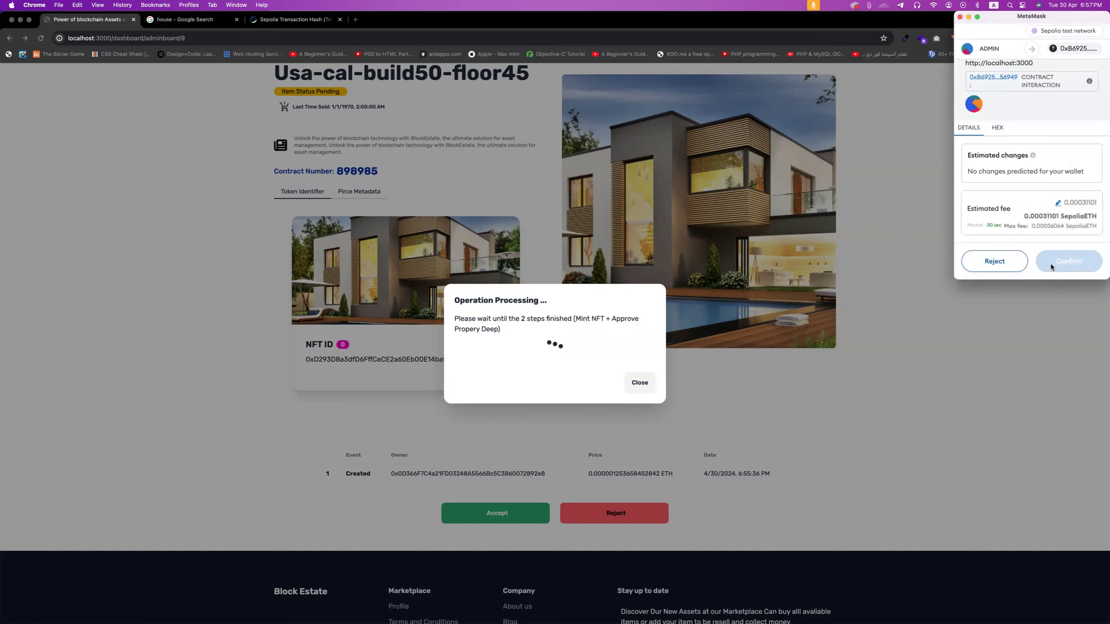
pyautogui.click(1052, 267)
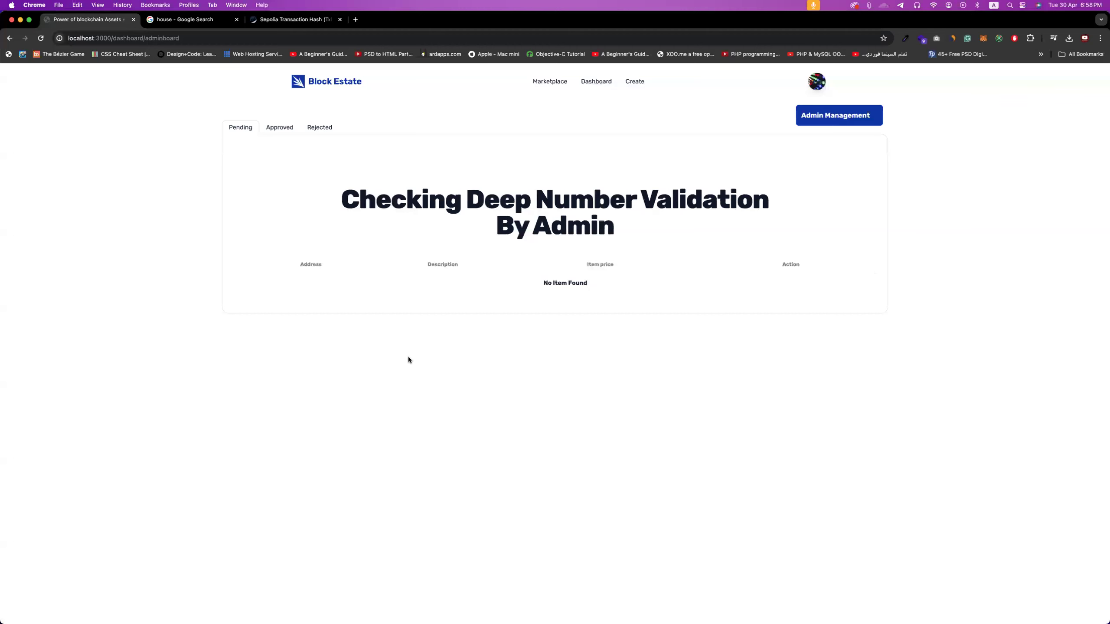
pyautogui.click(282, 134)
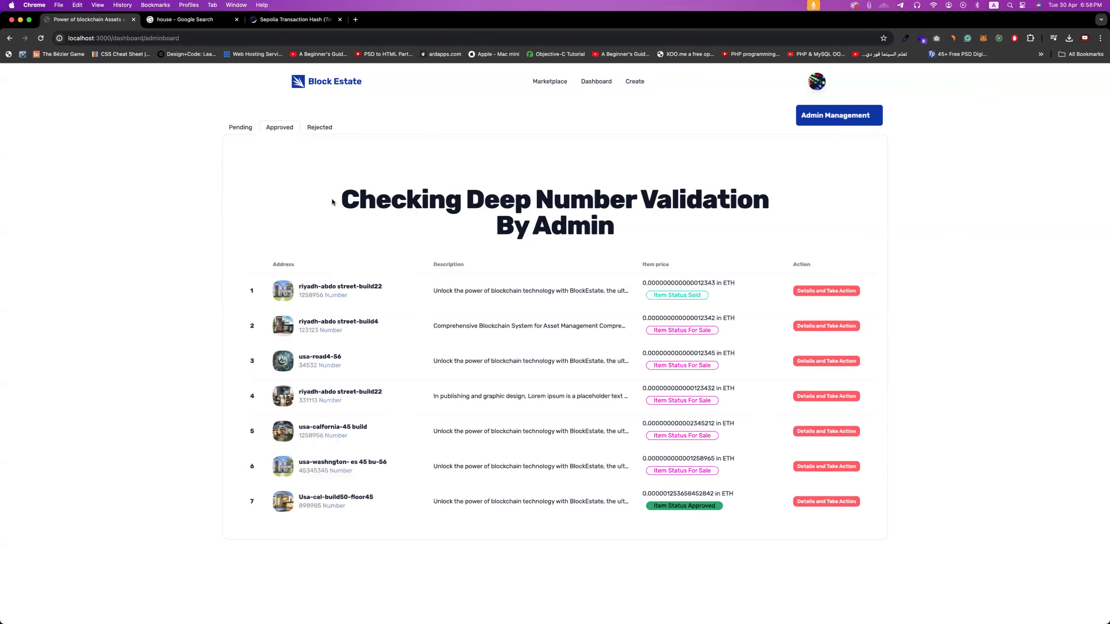
pyautogui.scroll(-2, 441, 426)
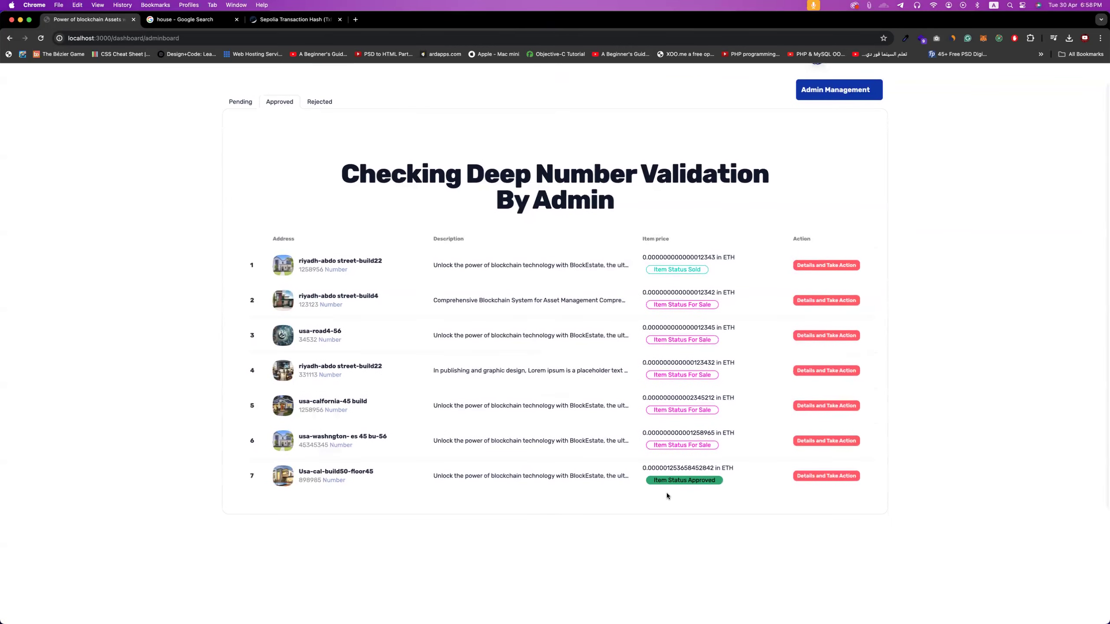
pyautogui.moveTo(665, 480)
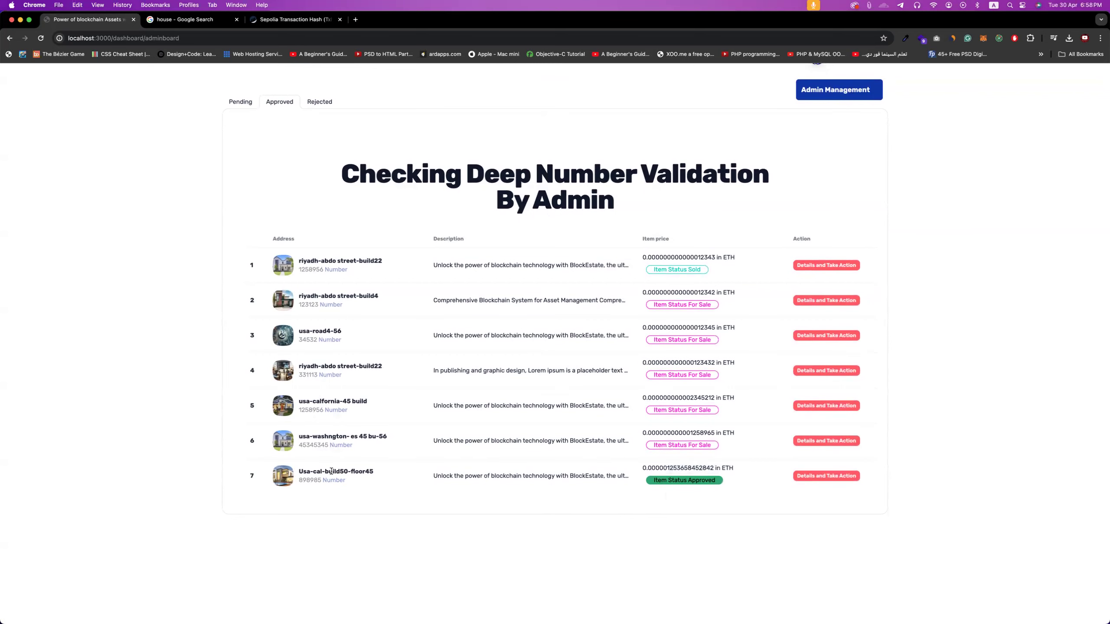
# - Go to Admin Management and focus the empty new-admin address field
pyautogui.scroll(2, 917, 226)
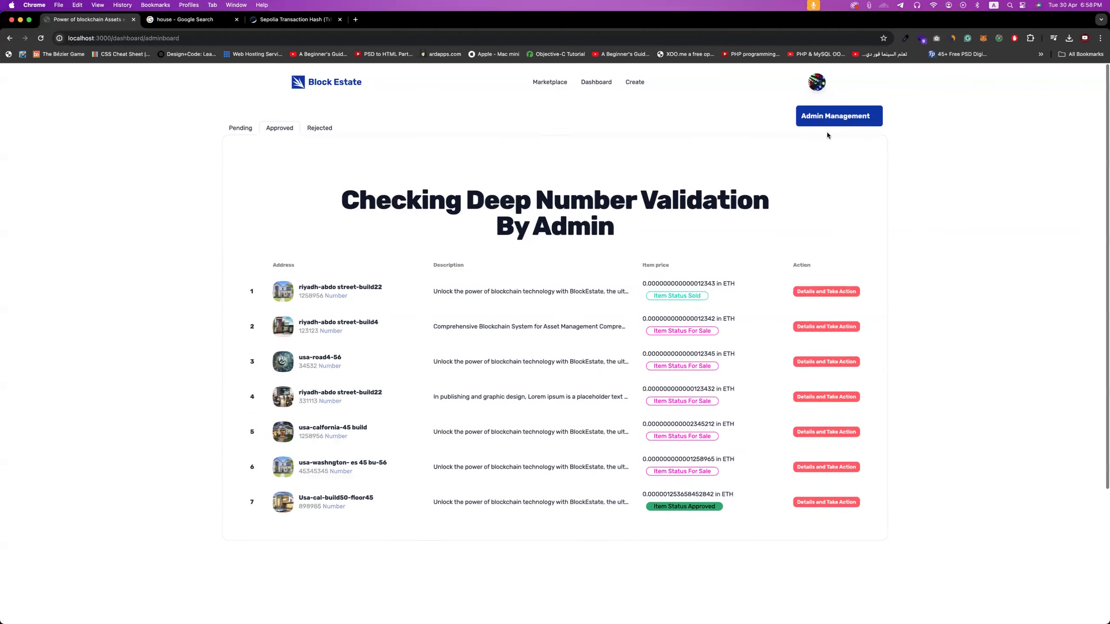
pyautogui.click(835, 123)
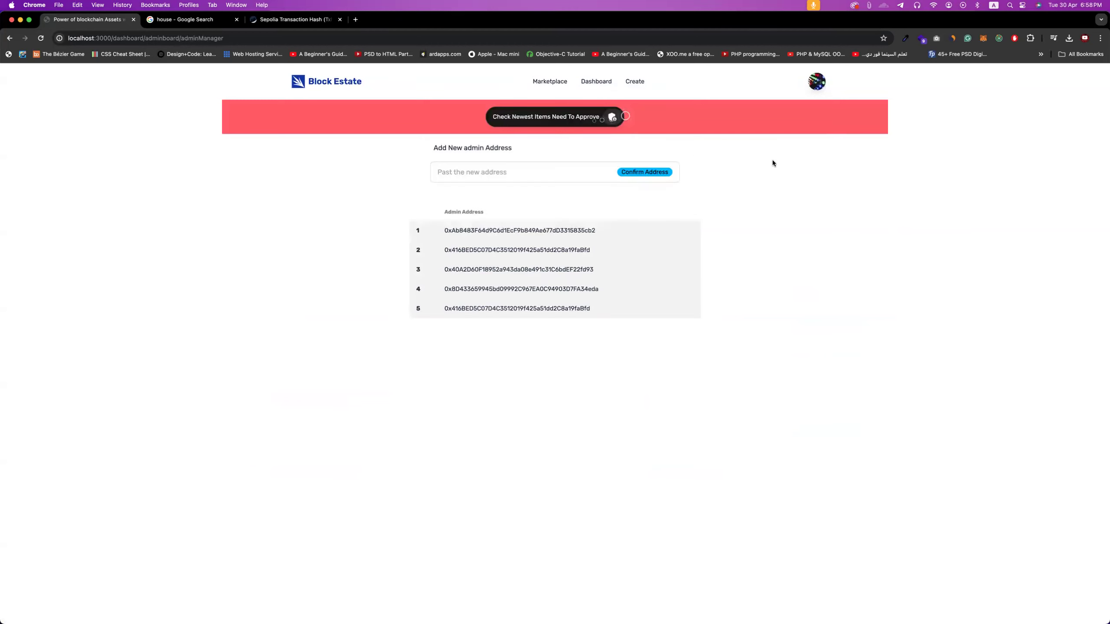
pyautogui.click(483, 172)
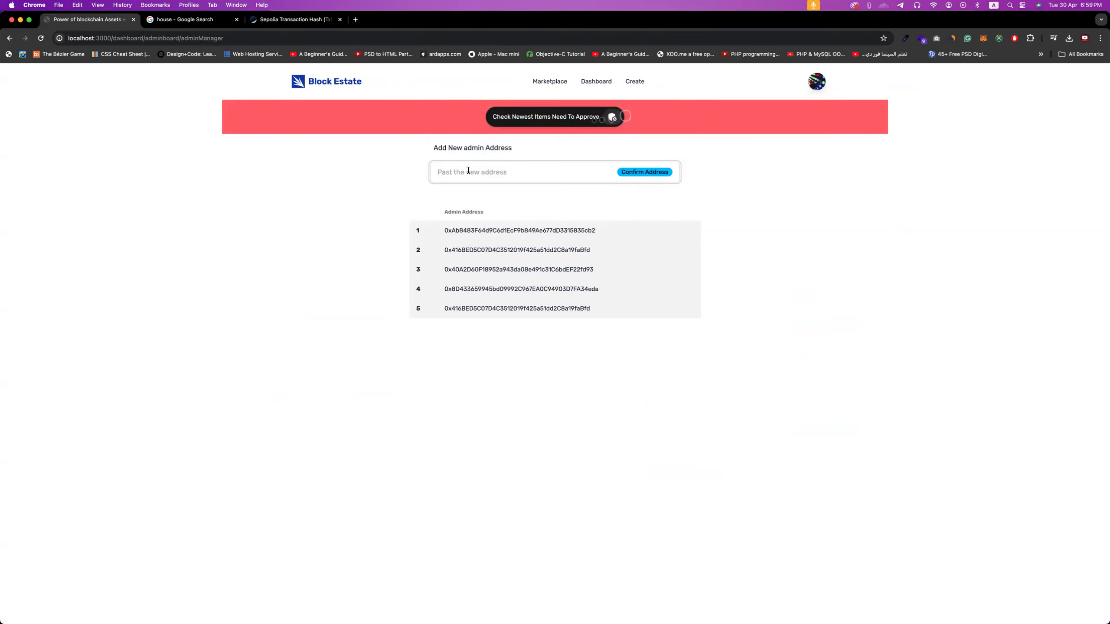
# - Look up the fee recipient address of block 5809628 on Etherscan, then return to Block Estate
pyautogui.click(307, 20)
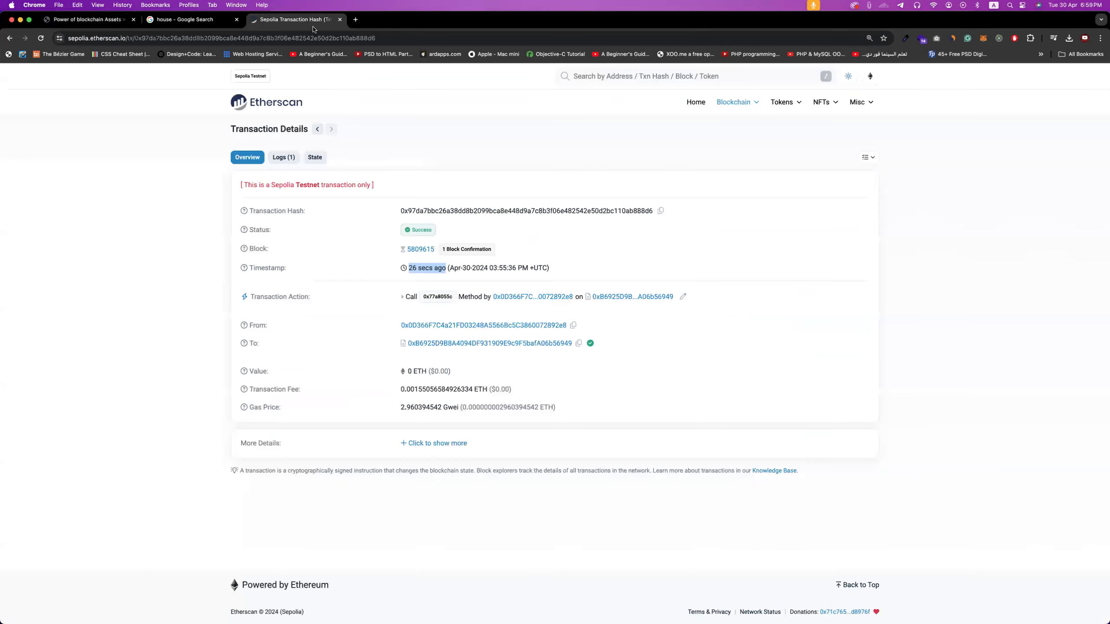
pyautogui.click(249, 105)
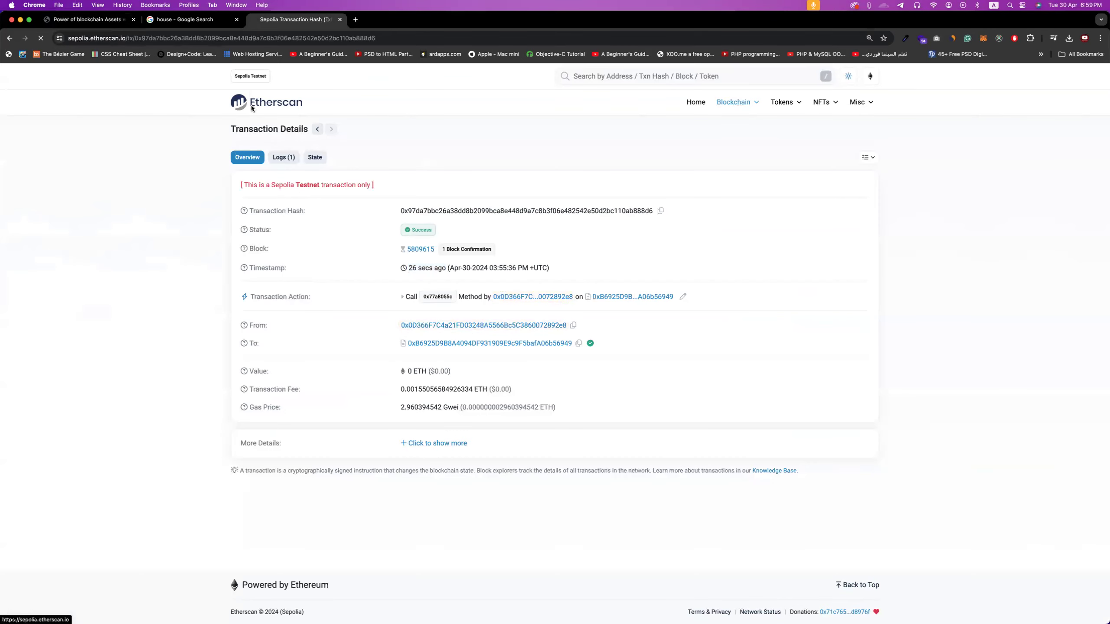
pyautogui.click(289, 242)
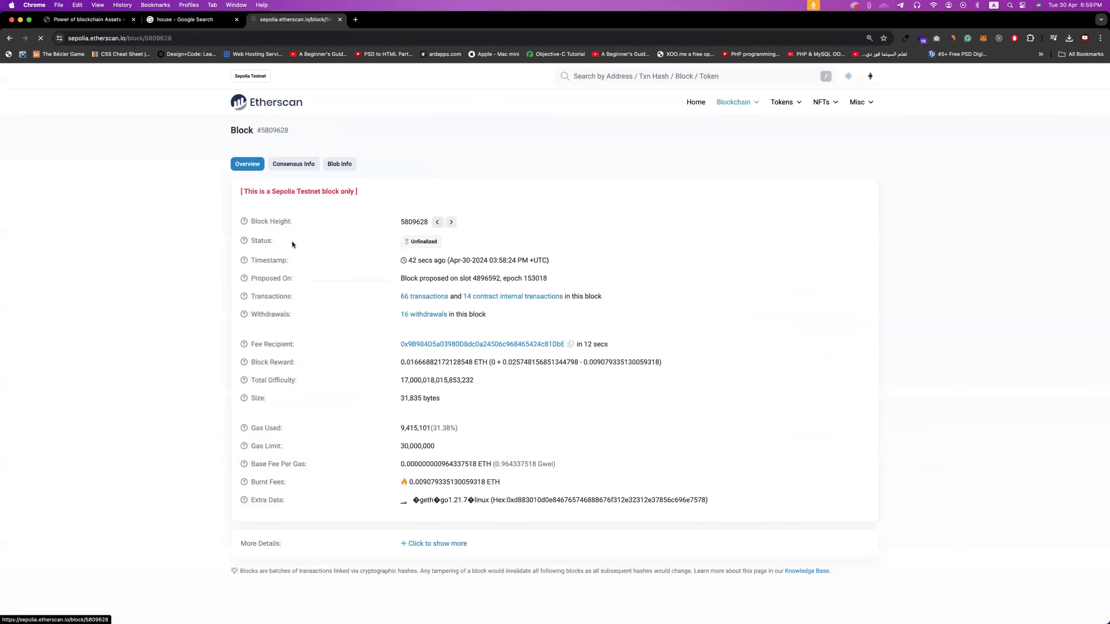
pyautogui.click(548, 345)
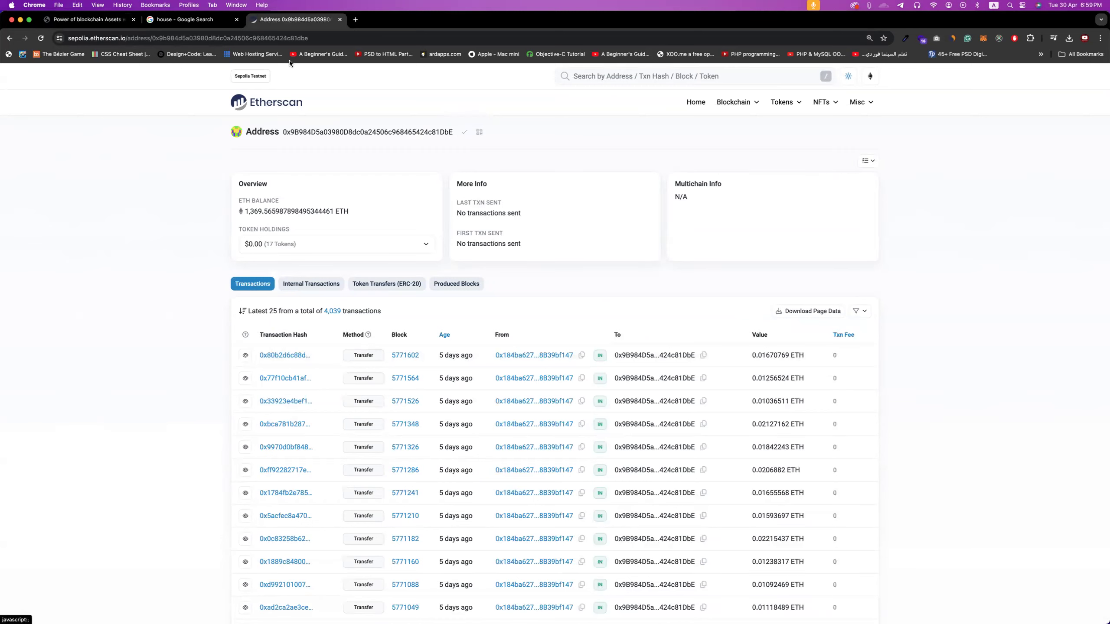
pyautogui.click(119, 20)
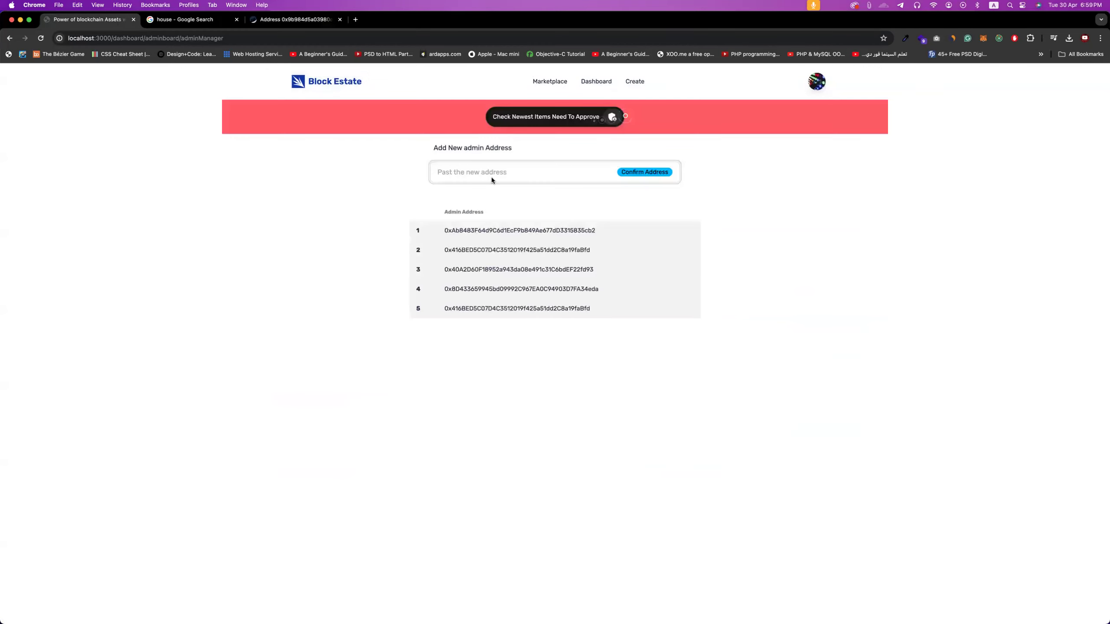
# - Paste the address, submit it as a new admin, and confirm the MetaMask transaction
pyautogui.write('0x9B984D5a03980D8dc0a24506c968465424c81DbE')
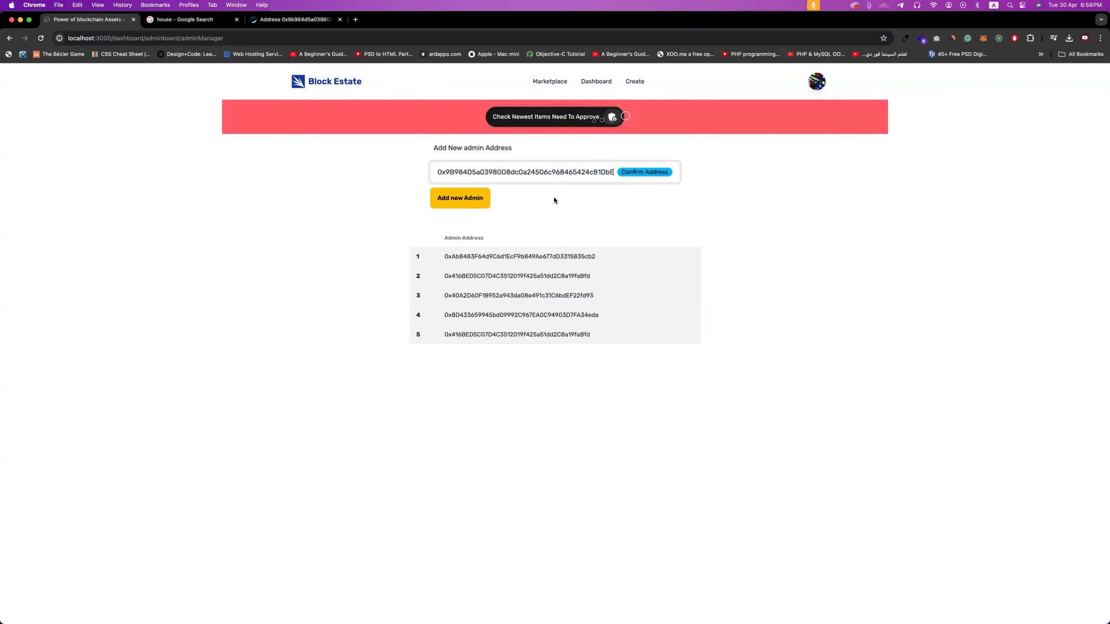
pyautogui.click(465, 198)
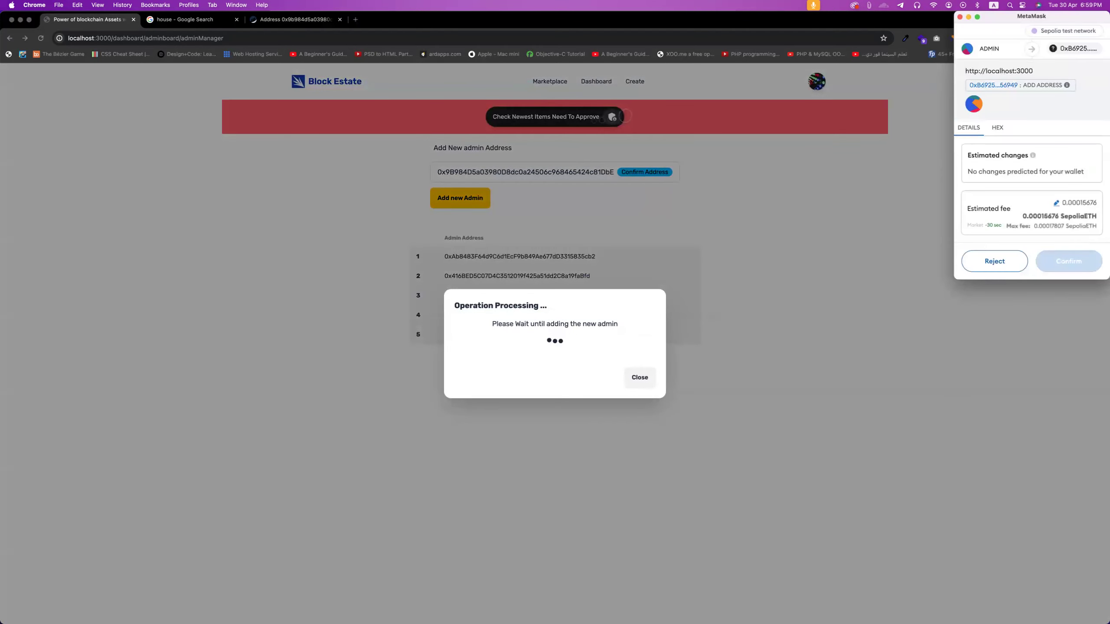
pyautogui.click(1062, 261)
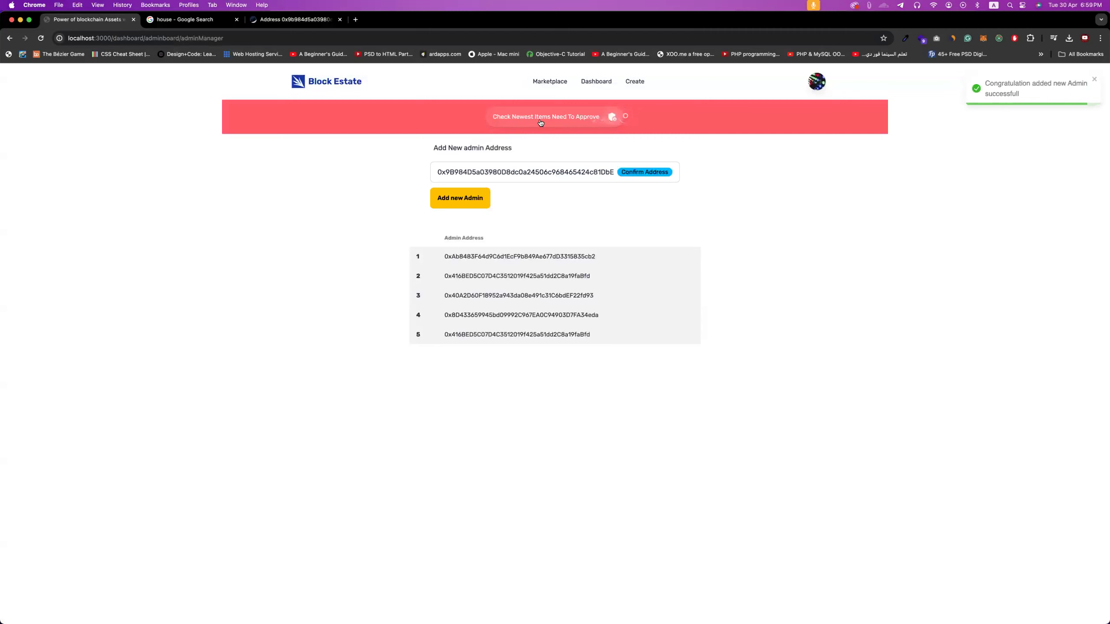
# - Review the admin board's Approved, Rejected and Pending lists
pyautogui.click(554, 124)
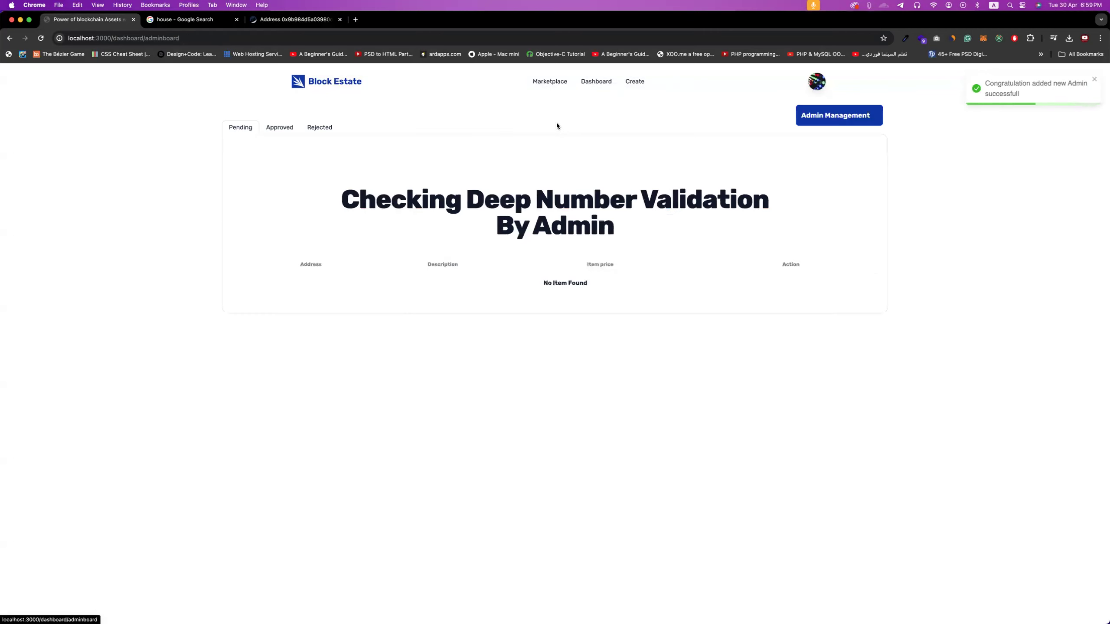
pyautogui.click(284, 128)
pyautogui.click(318, 128)
pyautogui.click(248, 128)
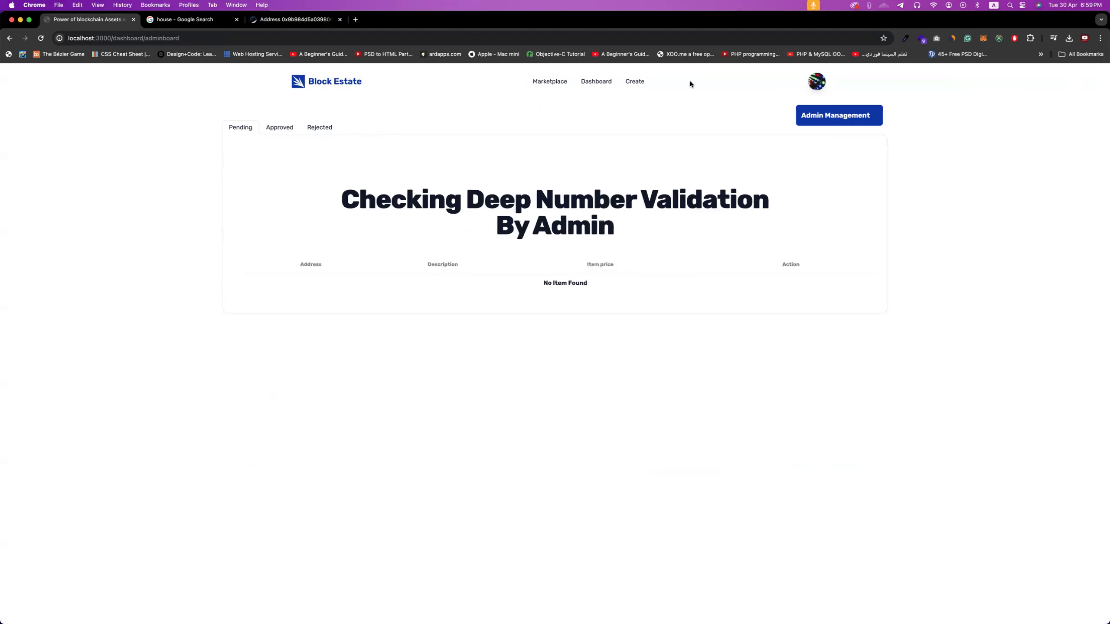
# - Switch the MetaMask account and view Usa-cal-build50-floor45 under the dashboard's Approved tab
pyautogui.click(559, 87)
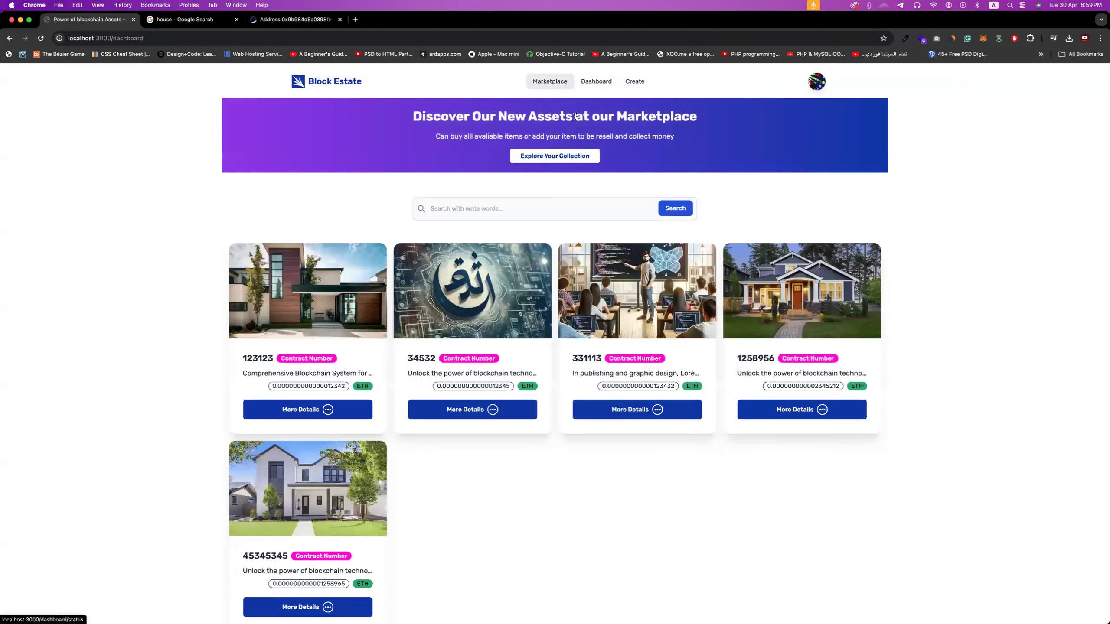
pyautogui.click(982, 39)
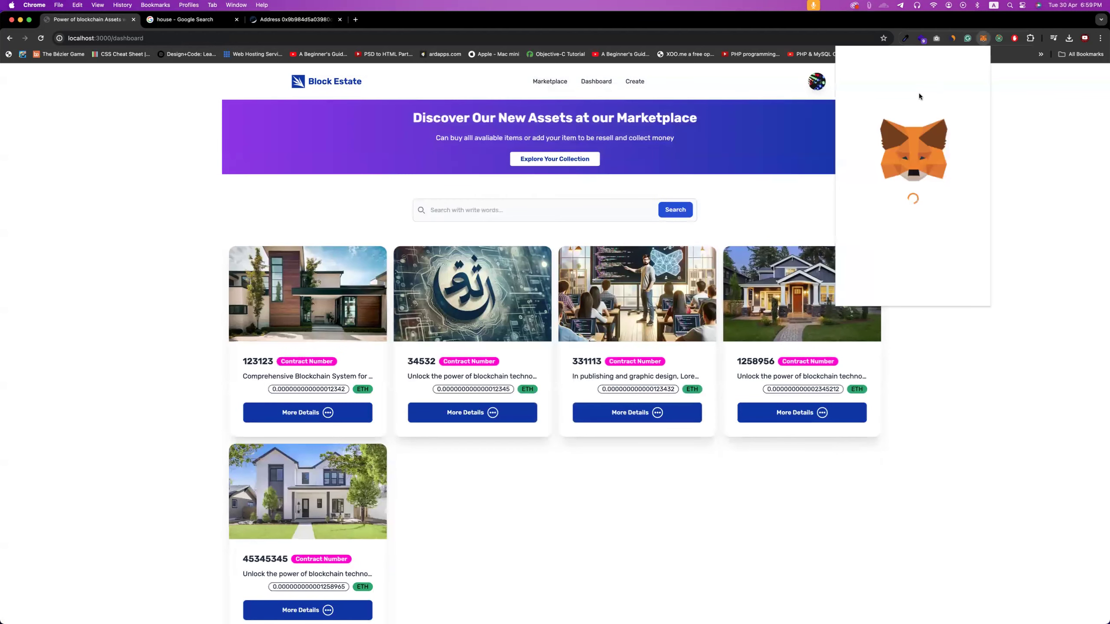
pyautogui.click(924, 59)
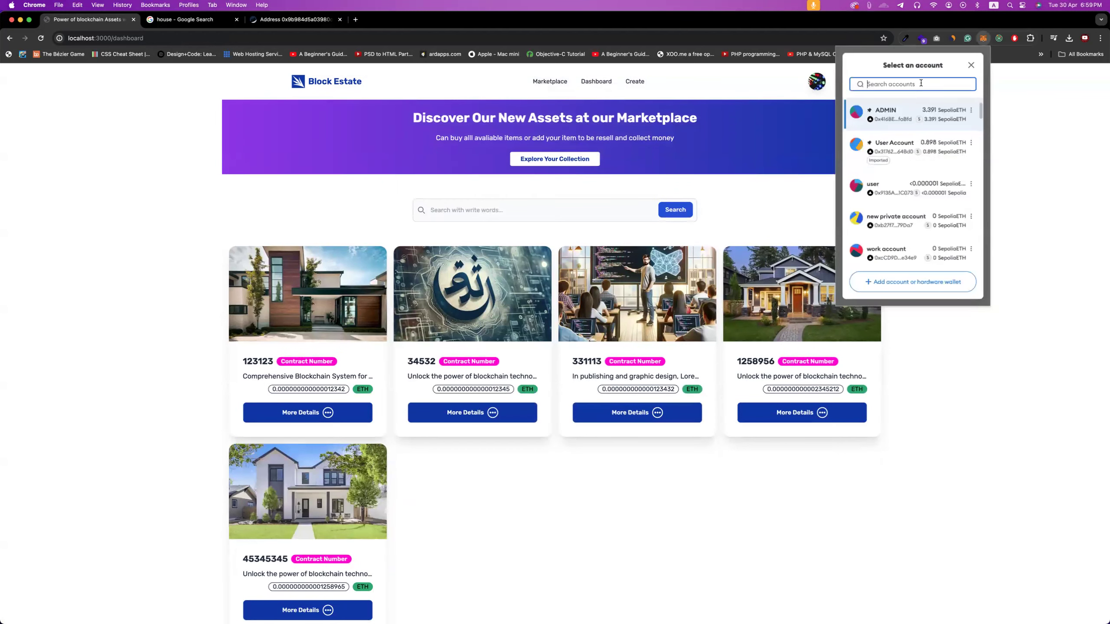
pyautogui.click(904, 113)
pyautogui.click(616, 98)
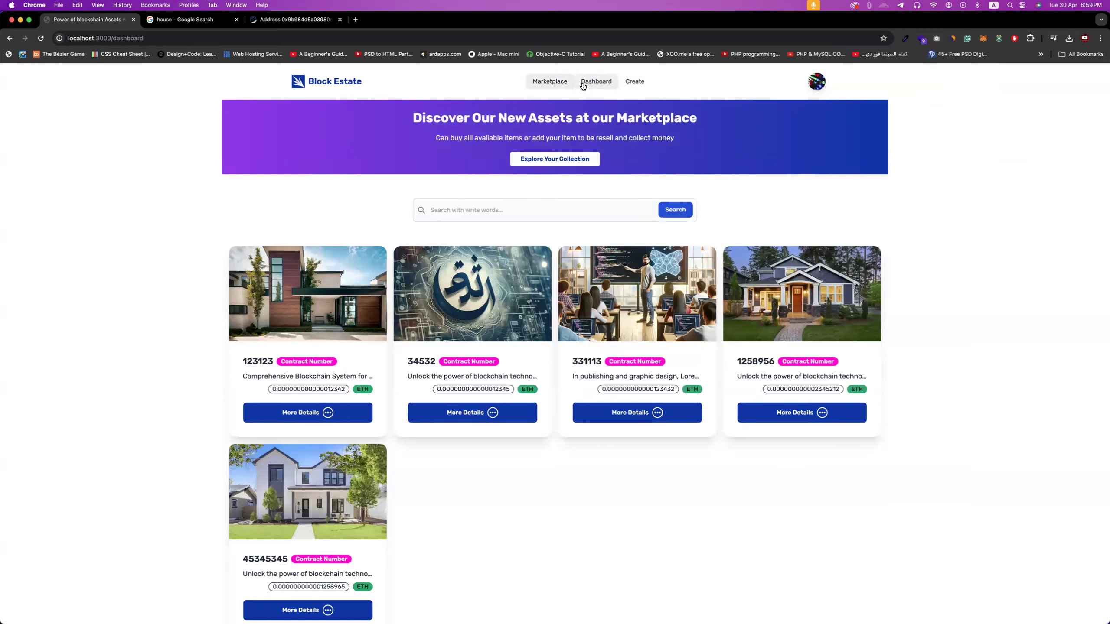
pyautogui.click(596, 82)
pyautogui.click(280, 129)
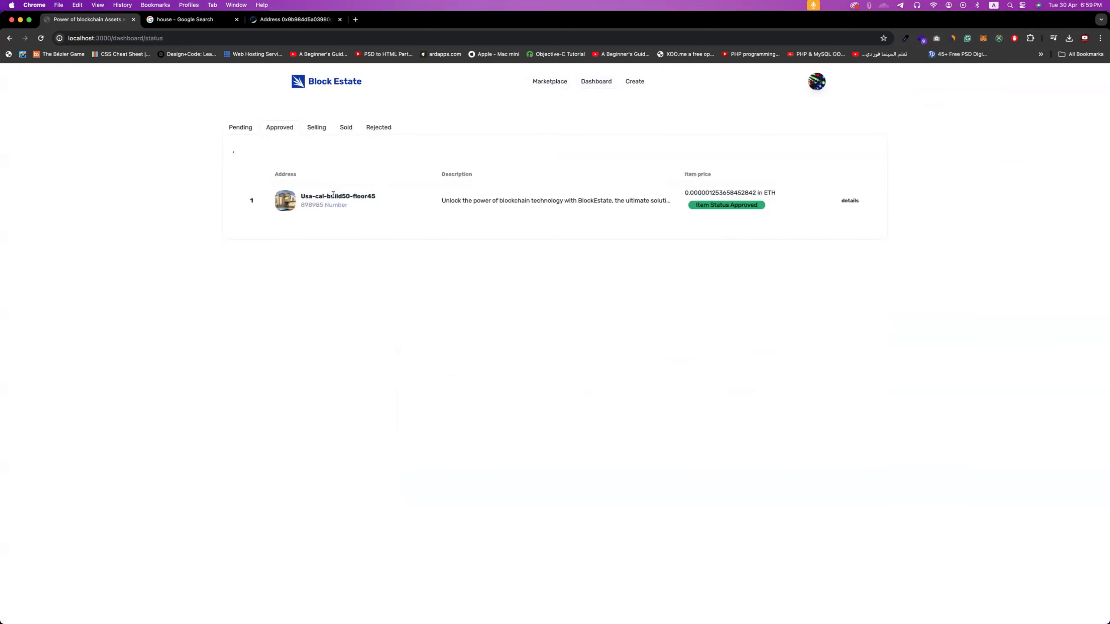
# - Open property 898985's details and review its creation date and Approved event history
pyautogui.click(849, 201)
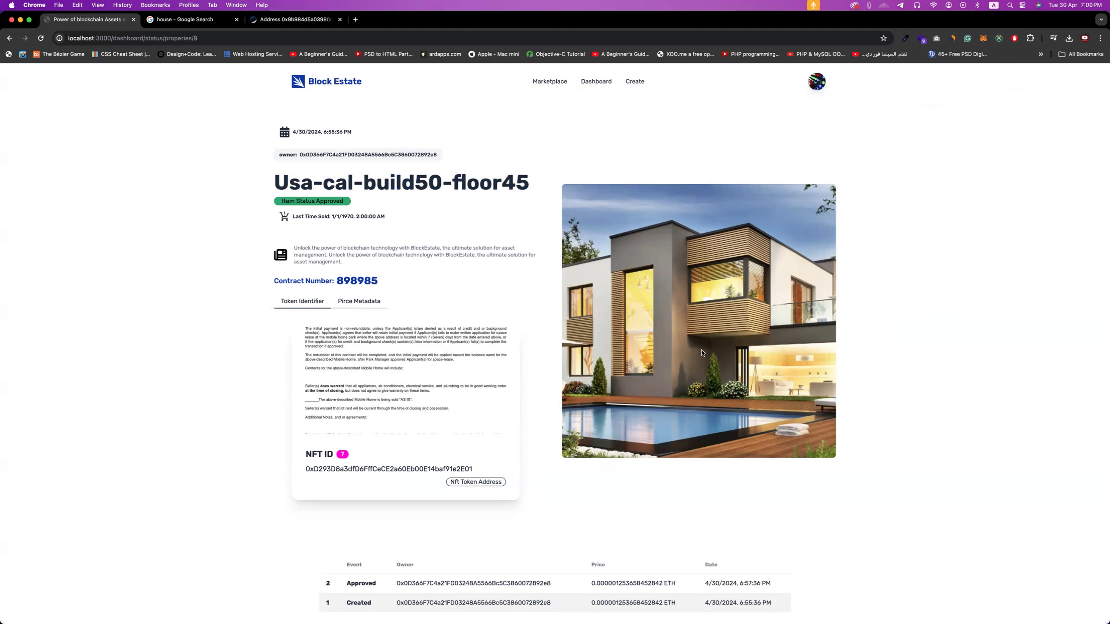
pyautogui.moveTo(322, 131); pyautogui.dragTo(288, 133)
pyautogui.scroll(-5, 373, 219)
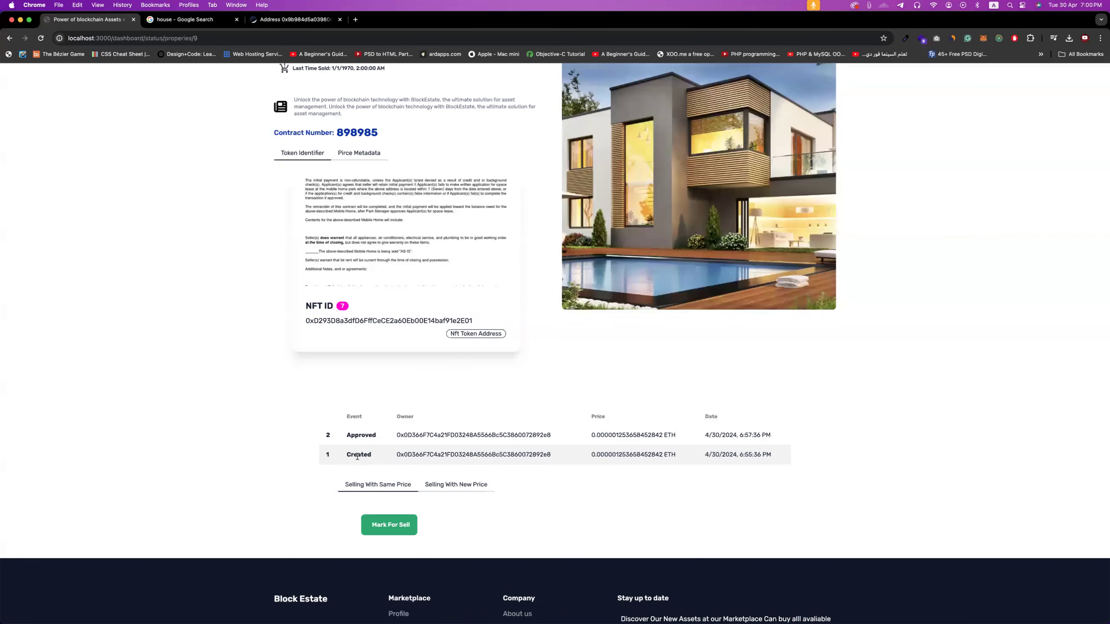
pyautogui.doubleClick(360, 434)
pyautogui.scroll(3, 480, 444)
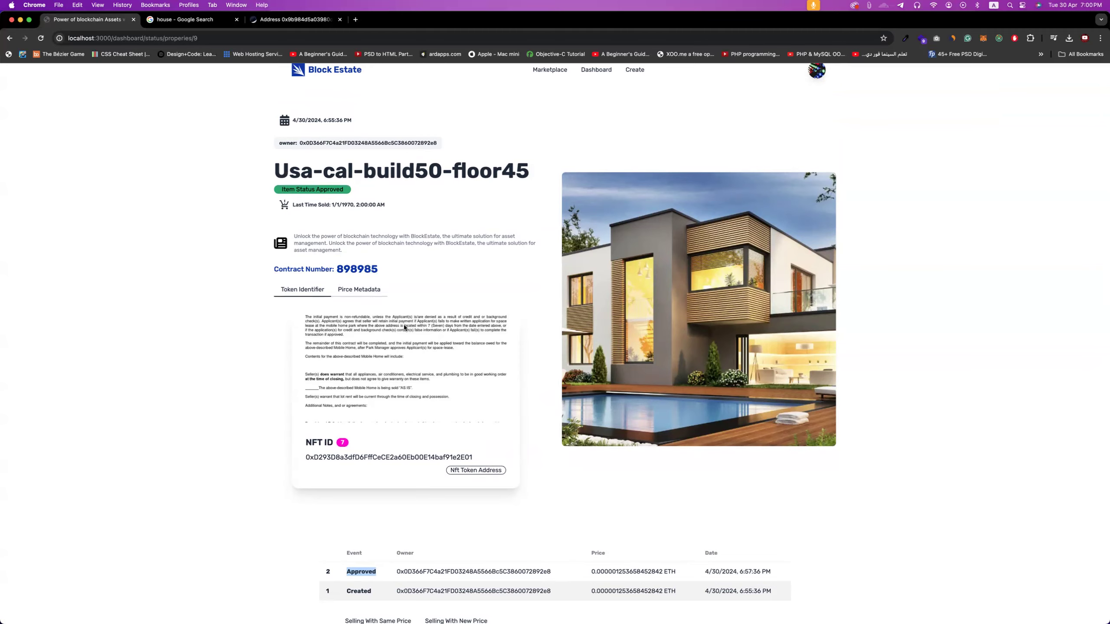
pyautogui.scroll(-5, 404, 326)
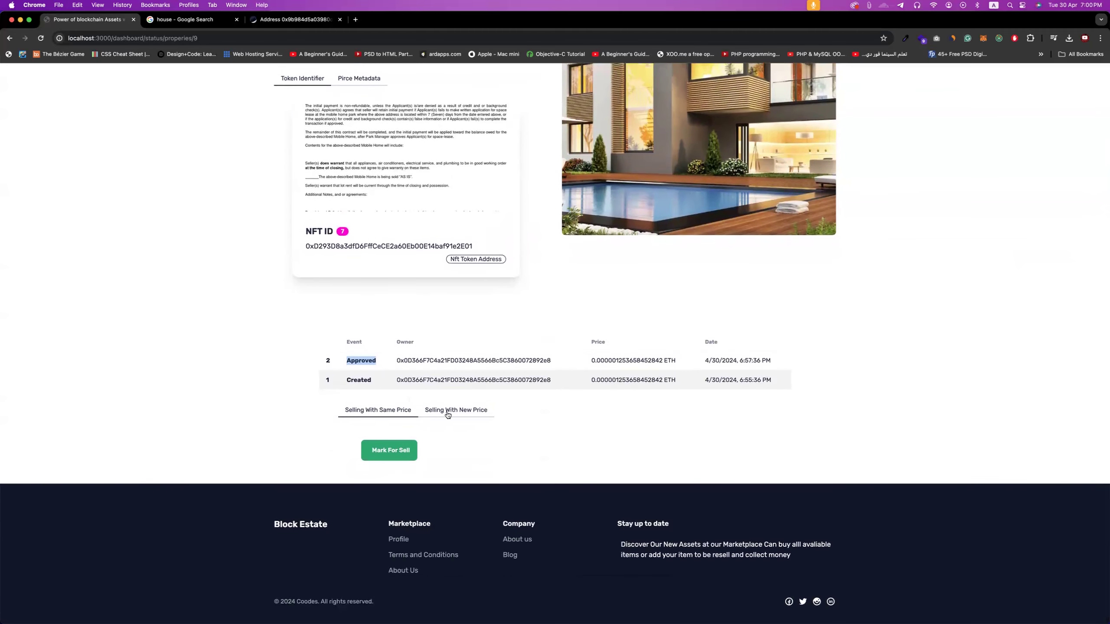
# - Toggle the new/same price selling options, then view the price metadata in Wei and ETH
pyautogui.click(446, 413)
pyautogui.click(388, 422)
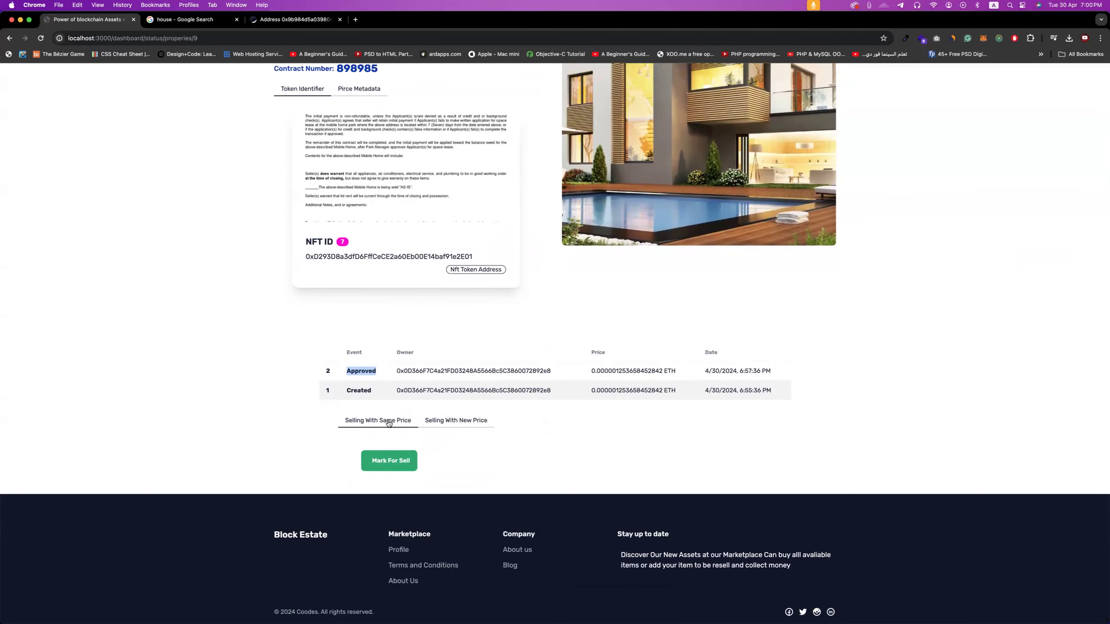
pyautogui.scroll(5, 391, 424)
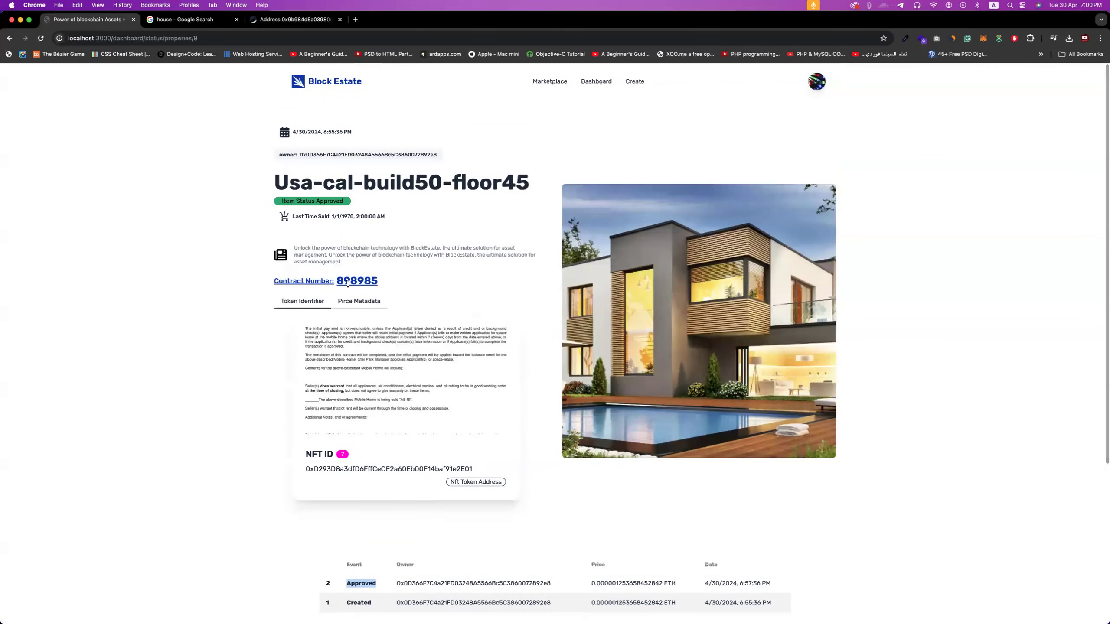
pyautogui.scroll(-5, 418, 321)
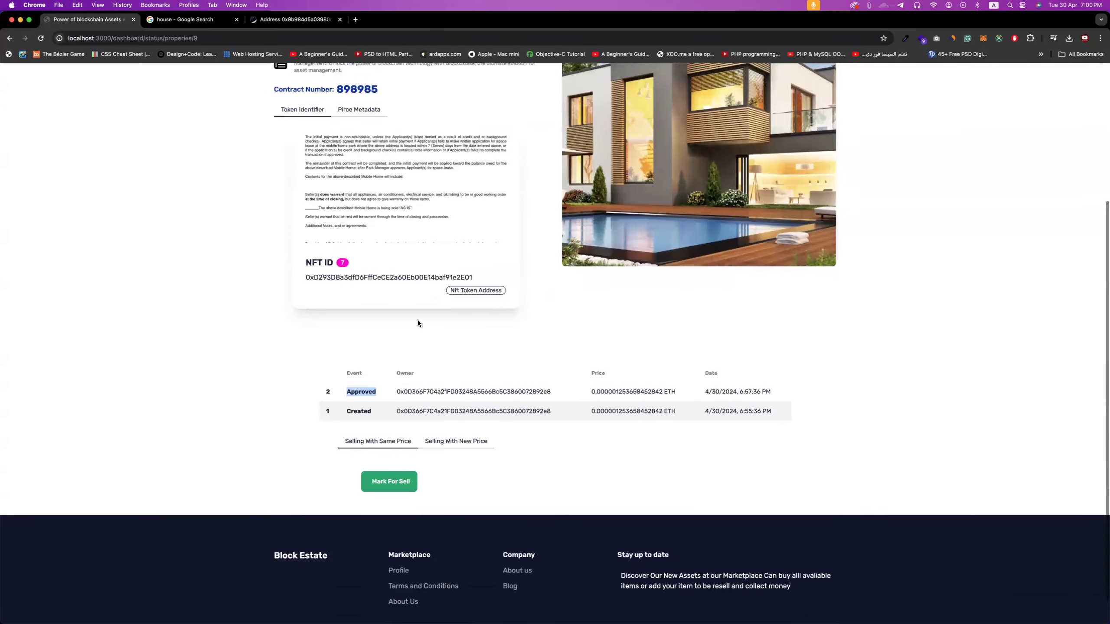
pyautogui.scroll(3, 418, 323)
pyautogui.click(359, 223)
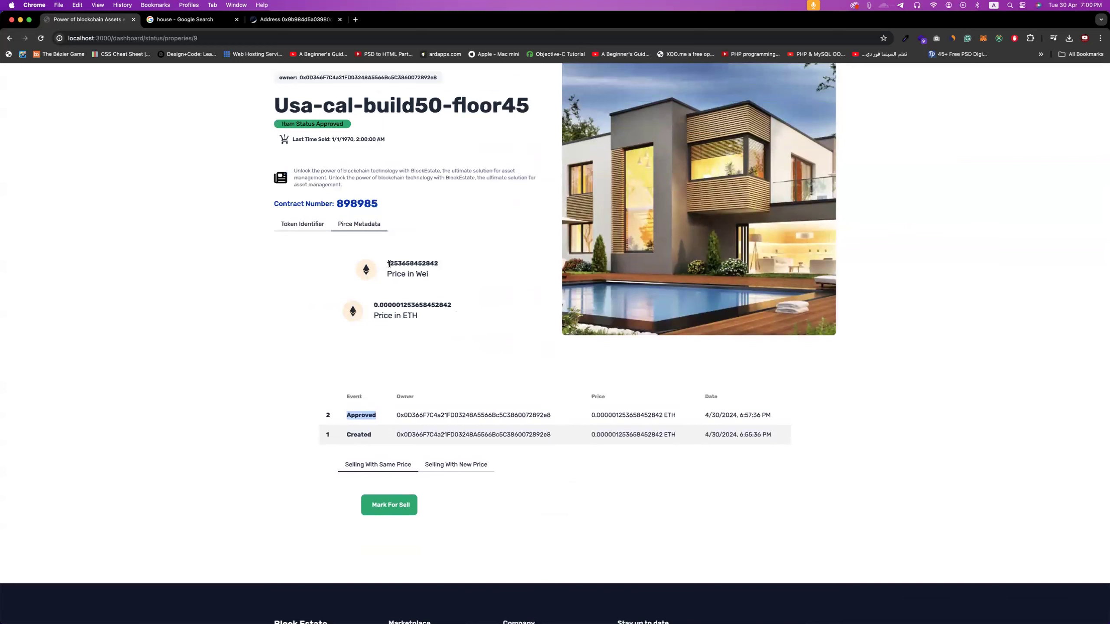
pyautogui.scroll(-3, 411, 313)
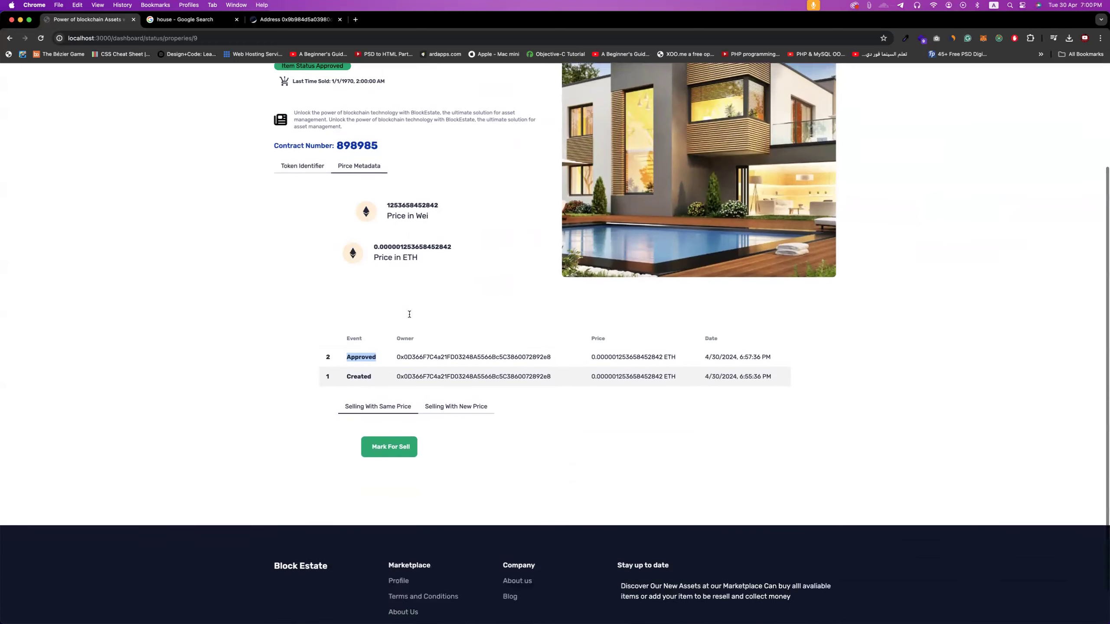
# - Enter a new Wei resale price for 898985 and try Mark For Sell, which fails with 'newPrice is not defined'
pyautogui.click(452, 368)
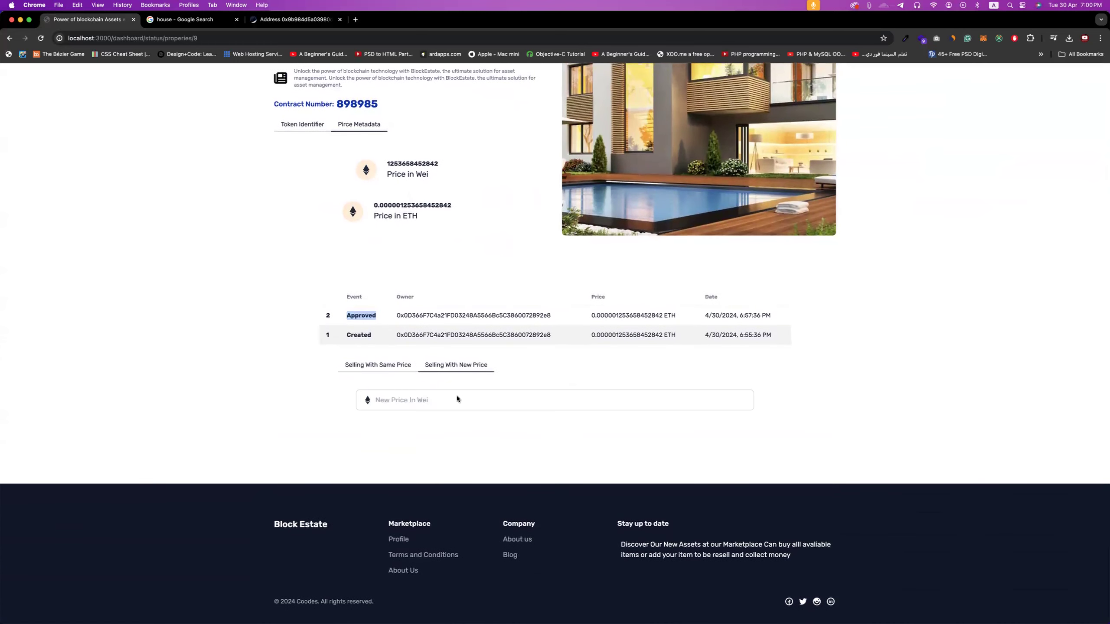
pyautogui.click(433, 399)
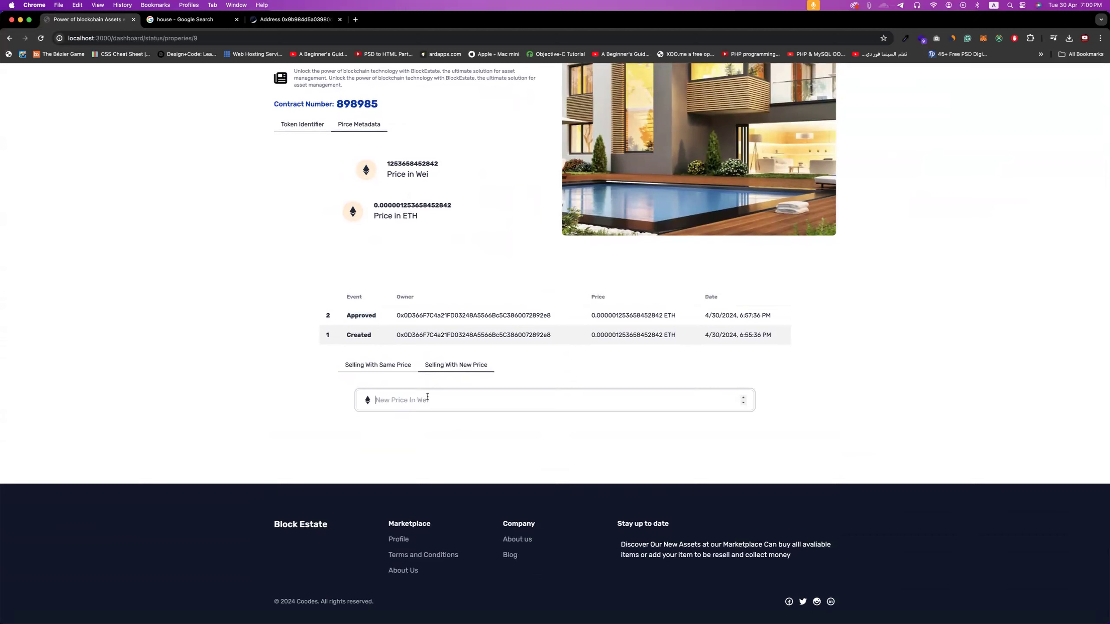
pyautogui.write('1')
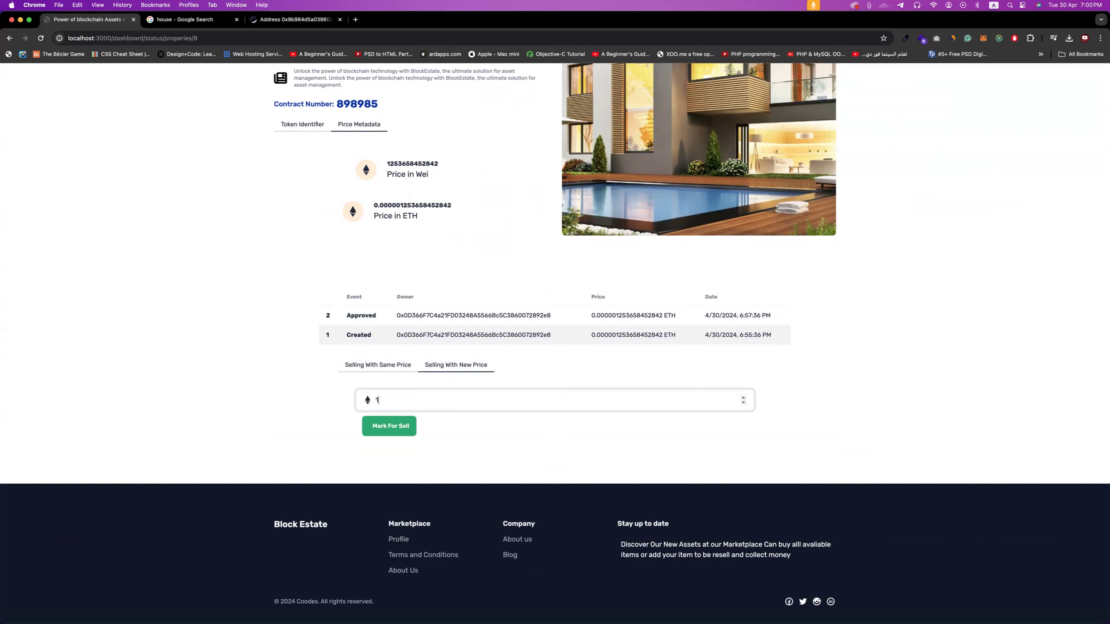
pyautogui.write('0000000000000000')
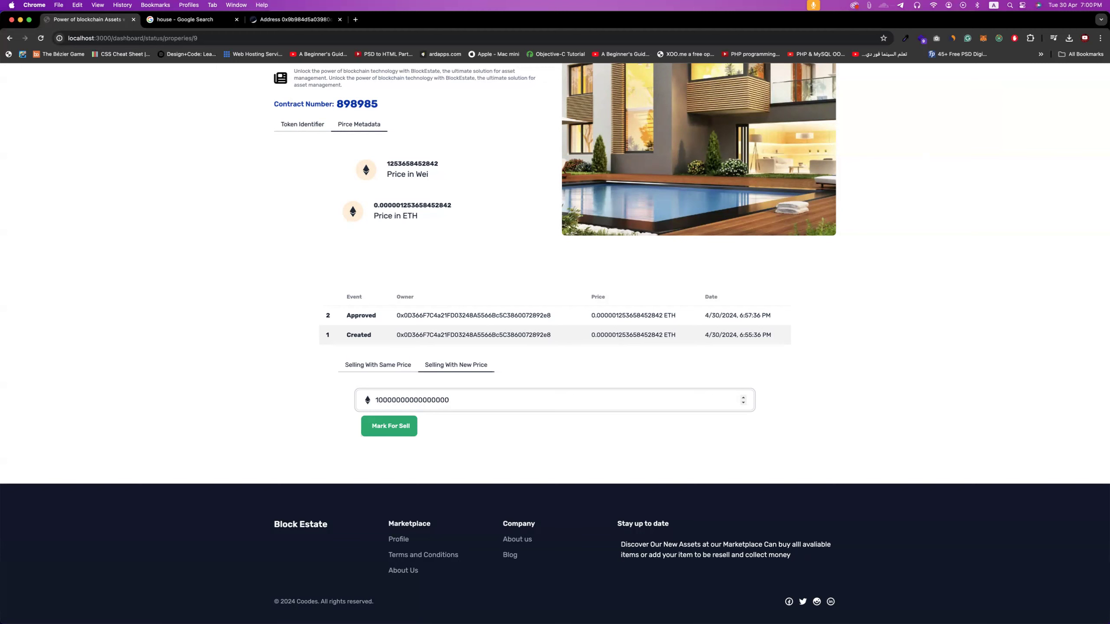
pyautogui.click(392, 432)
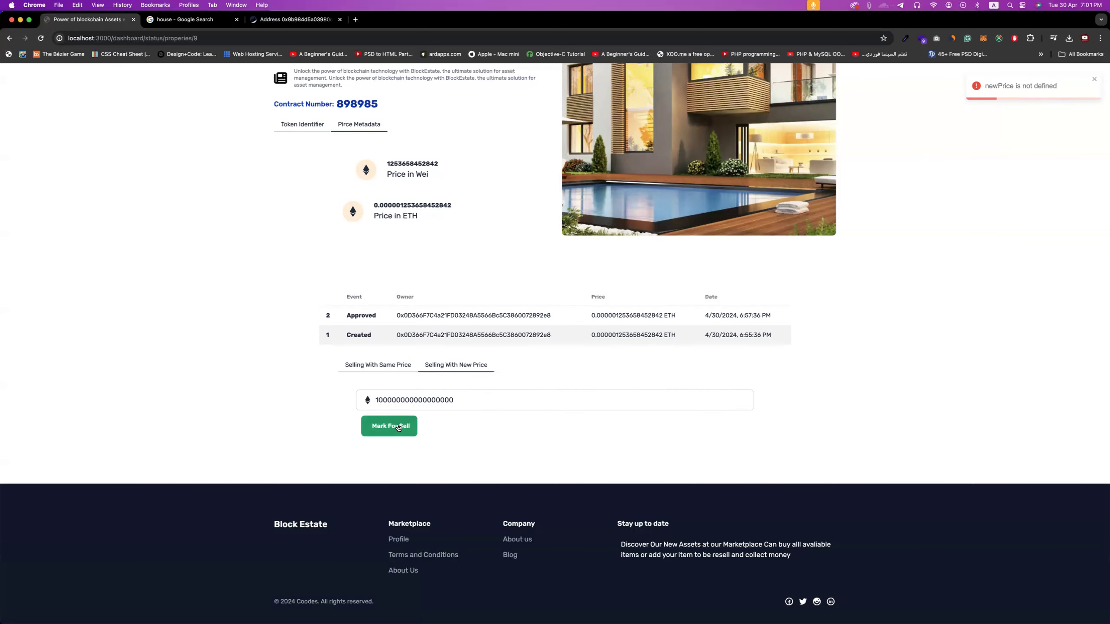
pyautogui.click(389, 426)
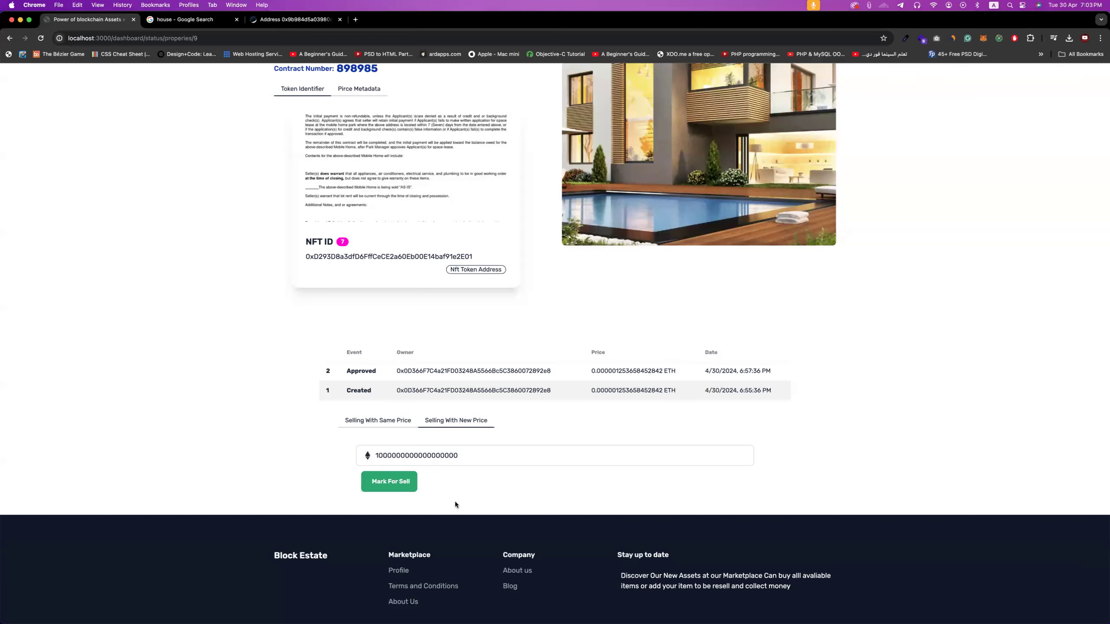
pyautogui.click(389, 481)
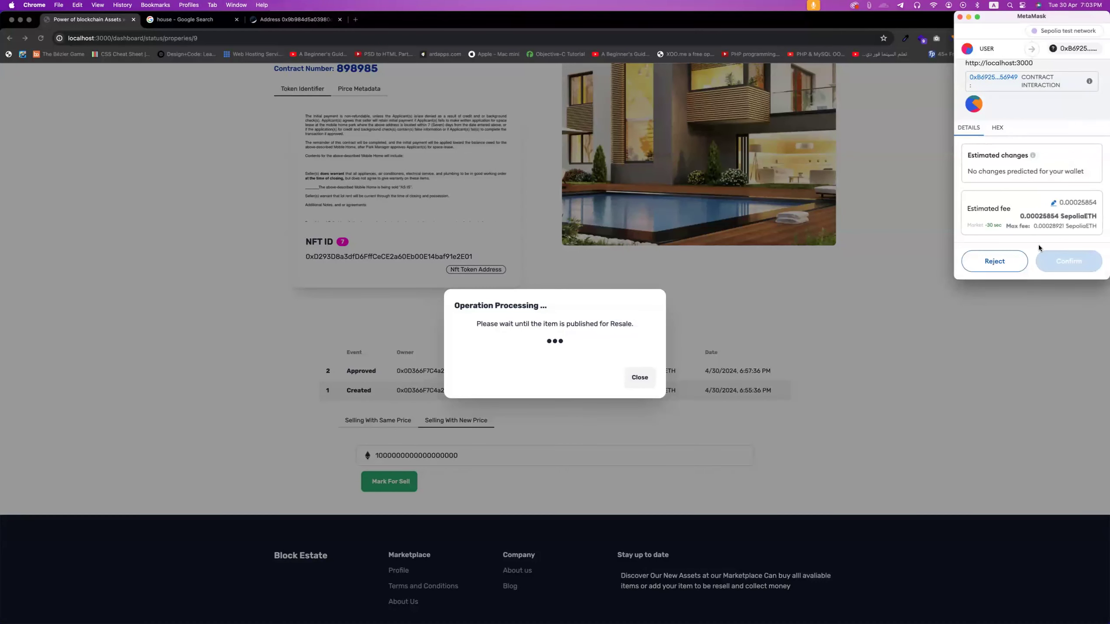
pyautogui.click(1057, 257)
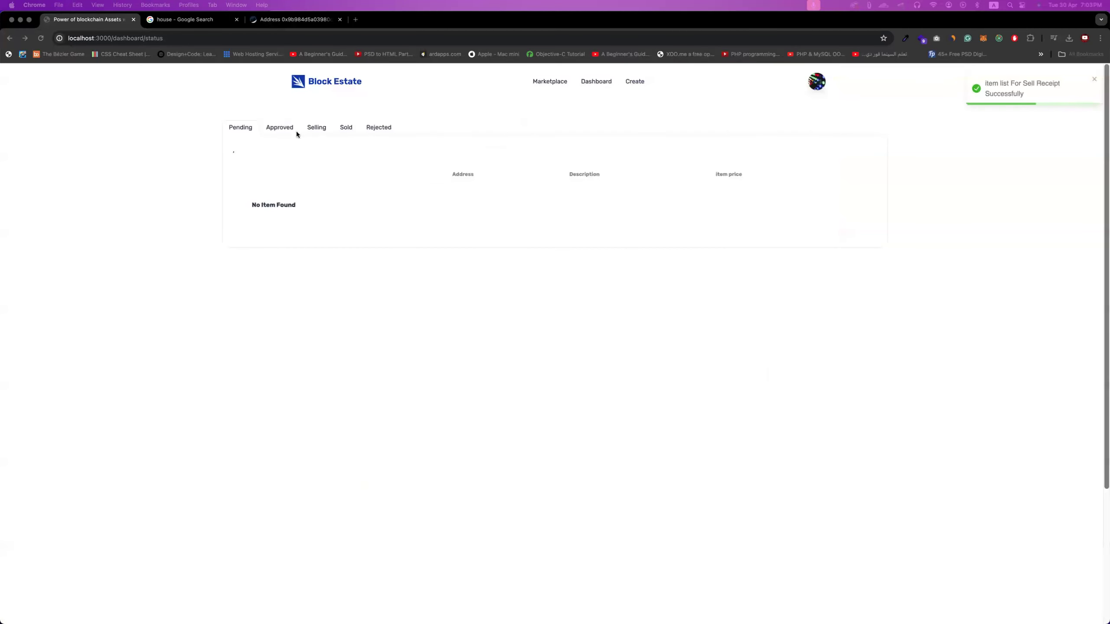
# - Browse the Marketplace to find property 898985 listed at 1.0 ETH
pyautogui.click(553, 86)
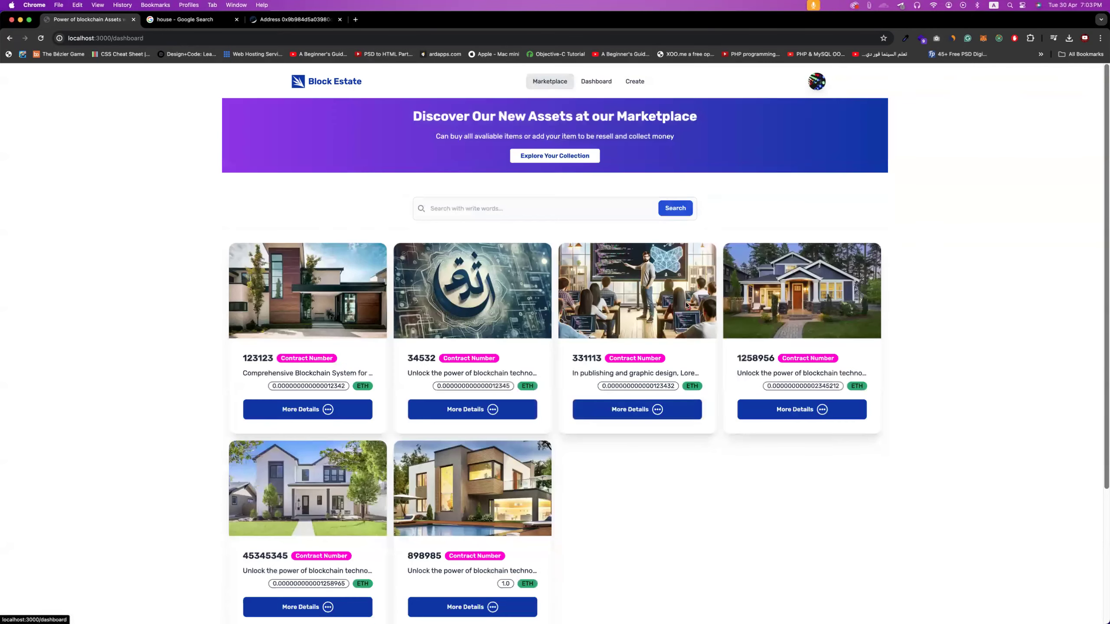
pyautogui.scroll(5, 338, 315)
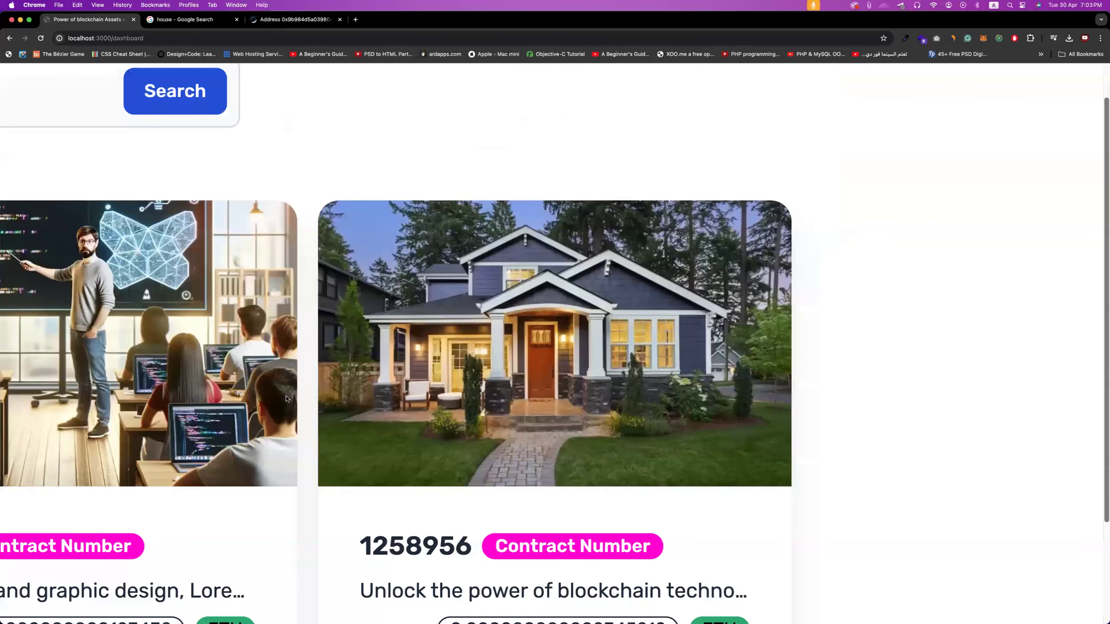
pyautogui.scroll(-5, 286, 316)
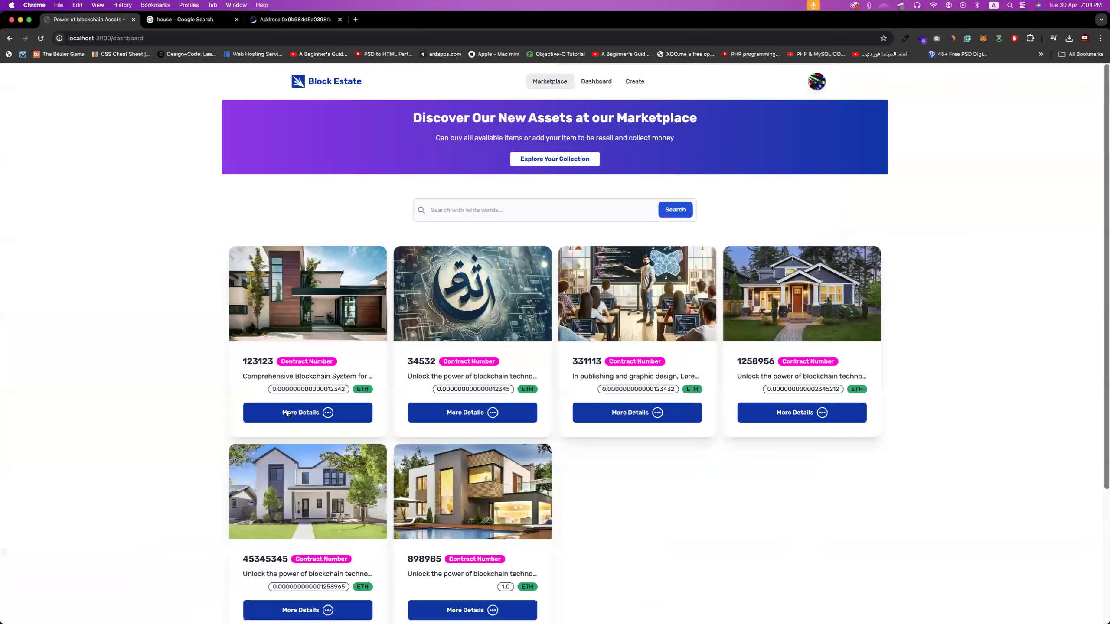
pyautogui.scroll(-3, 288, 413)
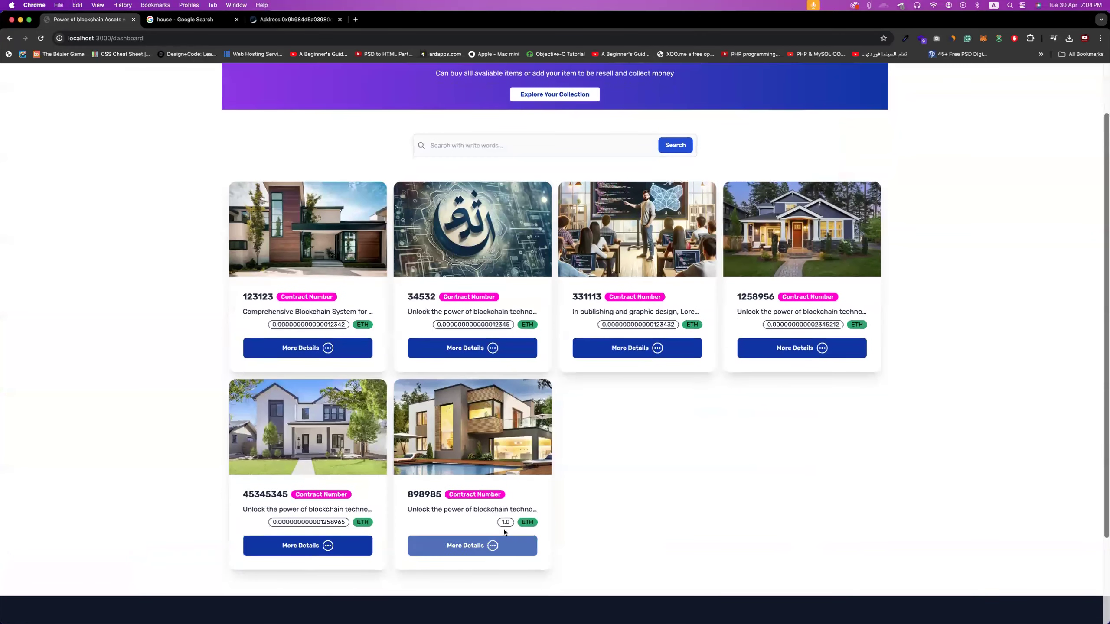
# - Check 898985's List For Sale event and updated Wei/ETH price, then return to the Marketplace
pyautogui.click(465, 548)
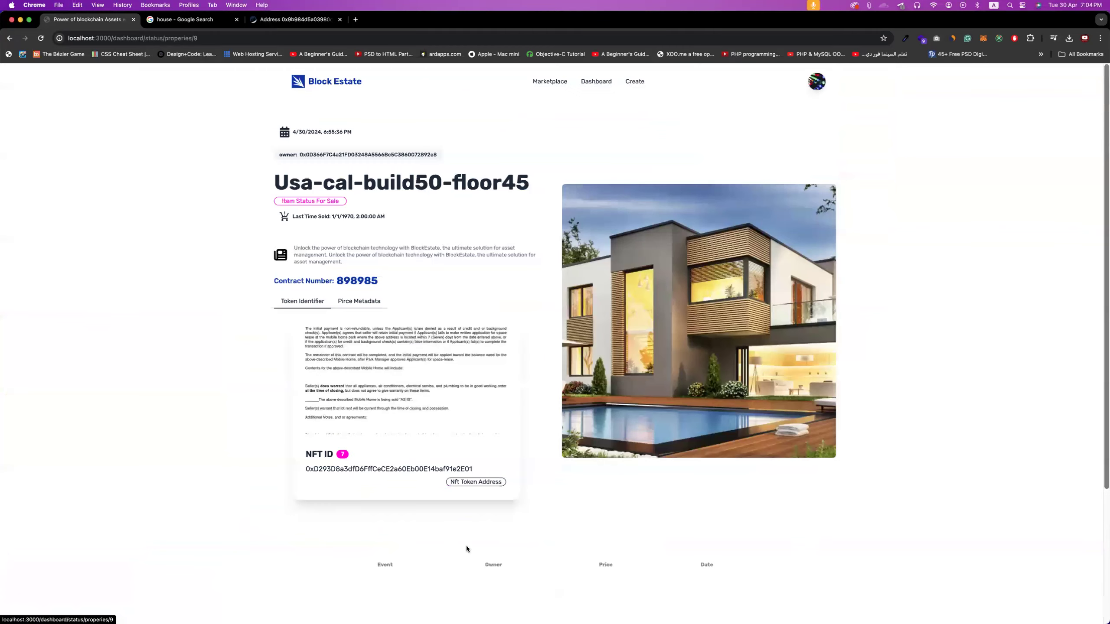
pyautogui.scroll(-5, 414, 479)
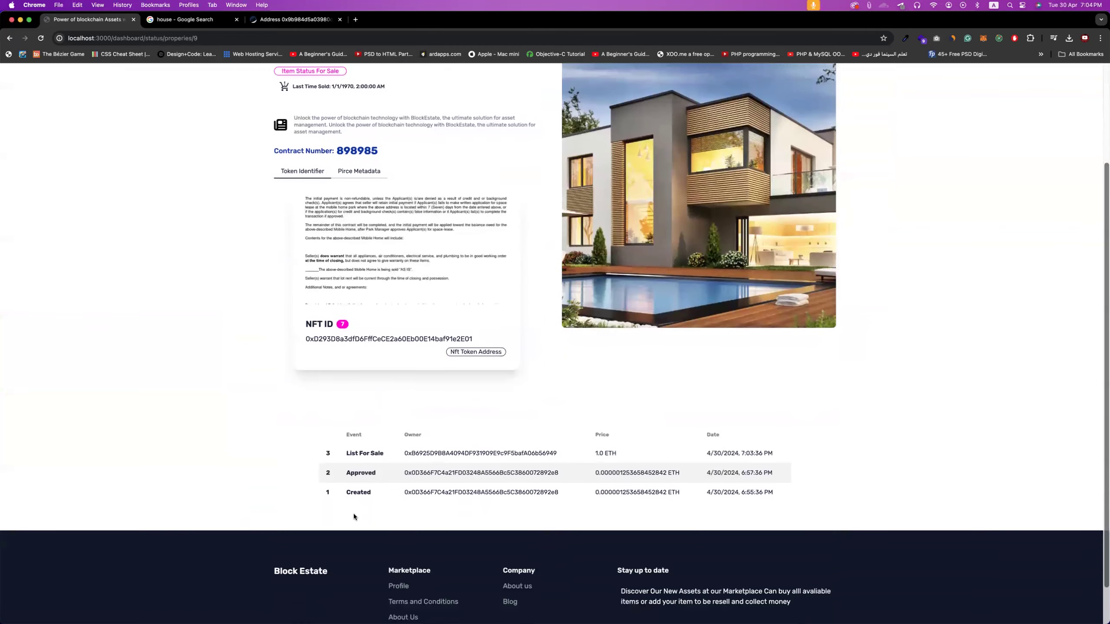
pyautogui.scroll(5, 392, 415)
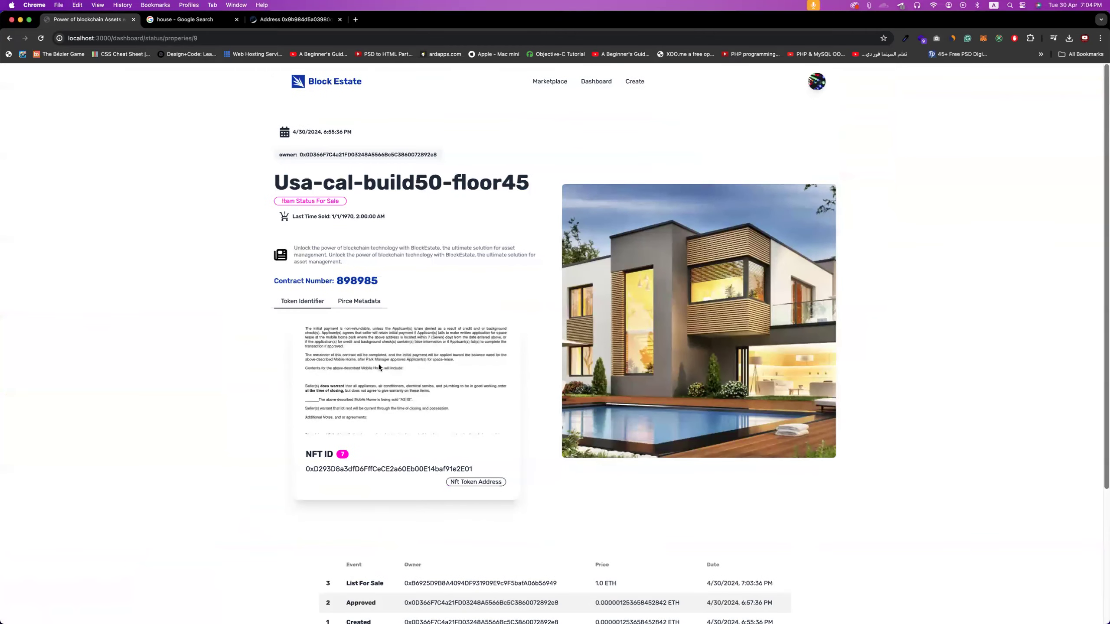
pyautogui.scroll(-1, 374, 369)
pyautogui.click(361, 278)
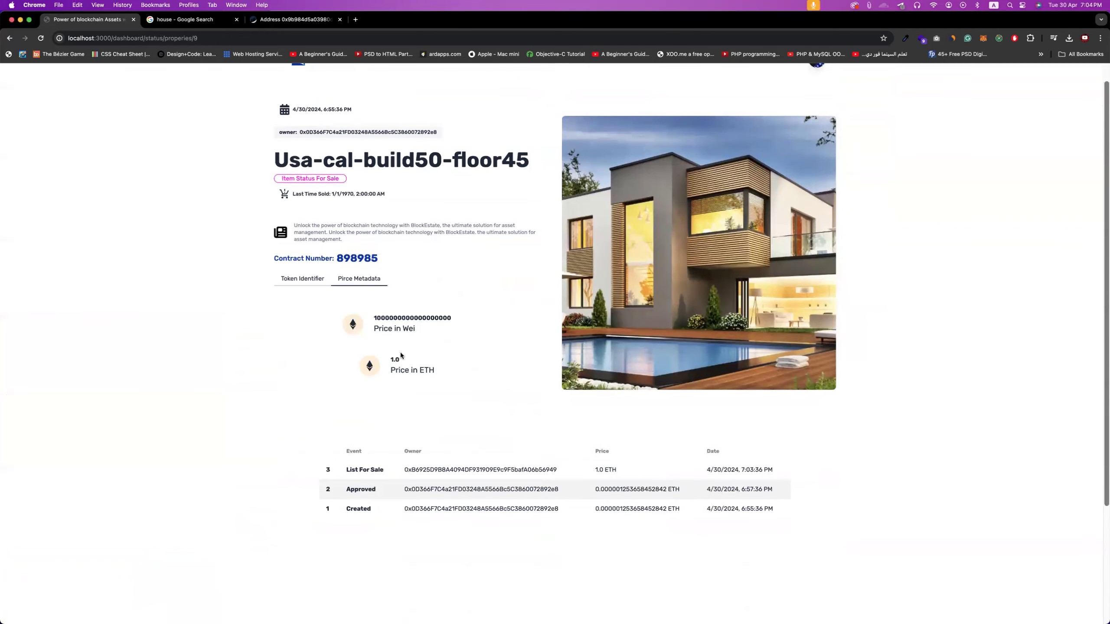
pyautogui.moveTo(374, 316); pyautogui.dragTo(452, 323)
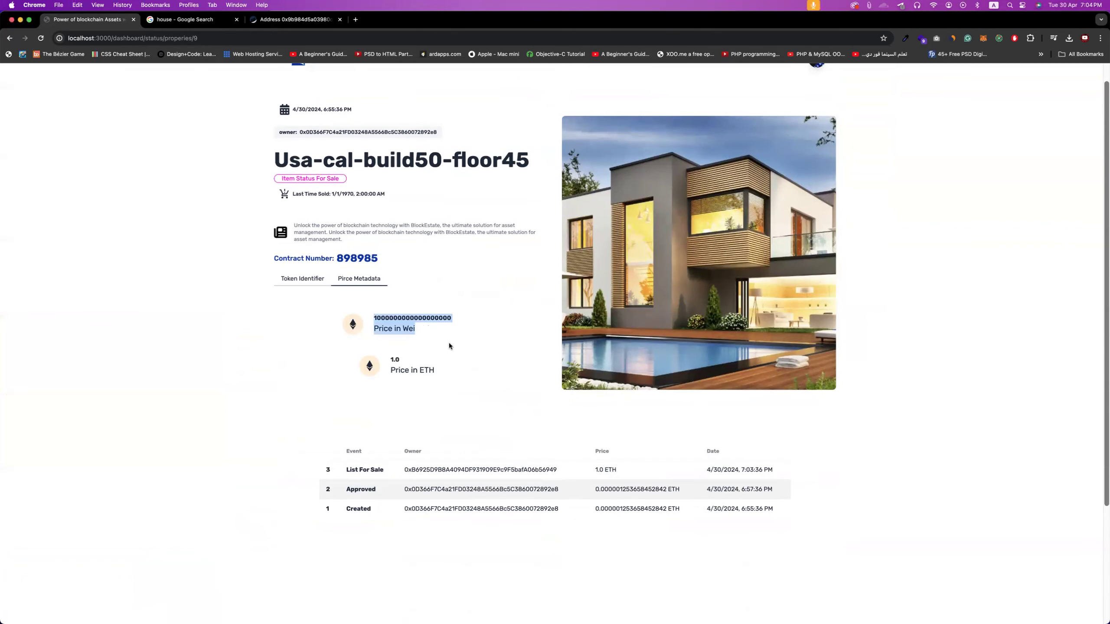
pyautogui.click(449, 343)
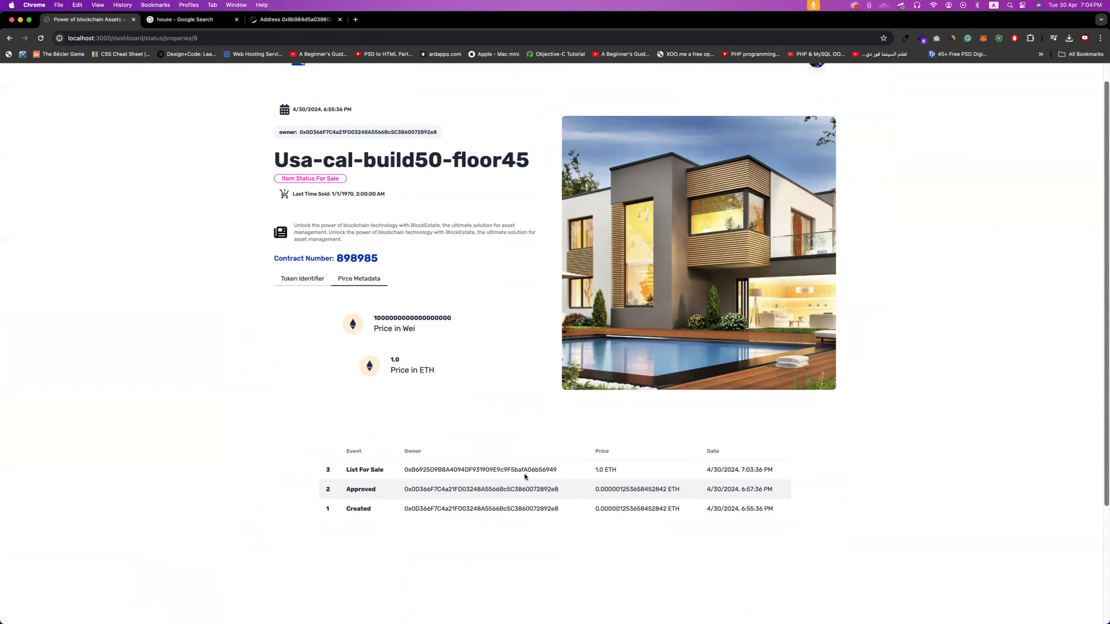
pyautogui.scroll(1, 499, 433)
pyautogui.moveTo(342, 206)
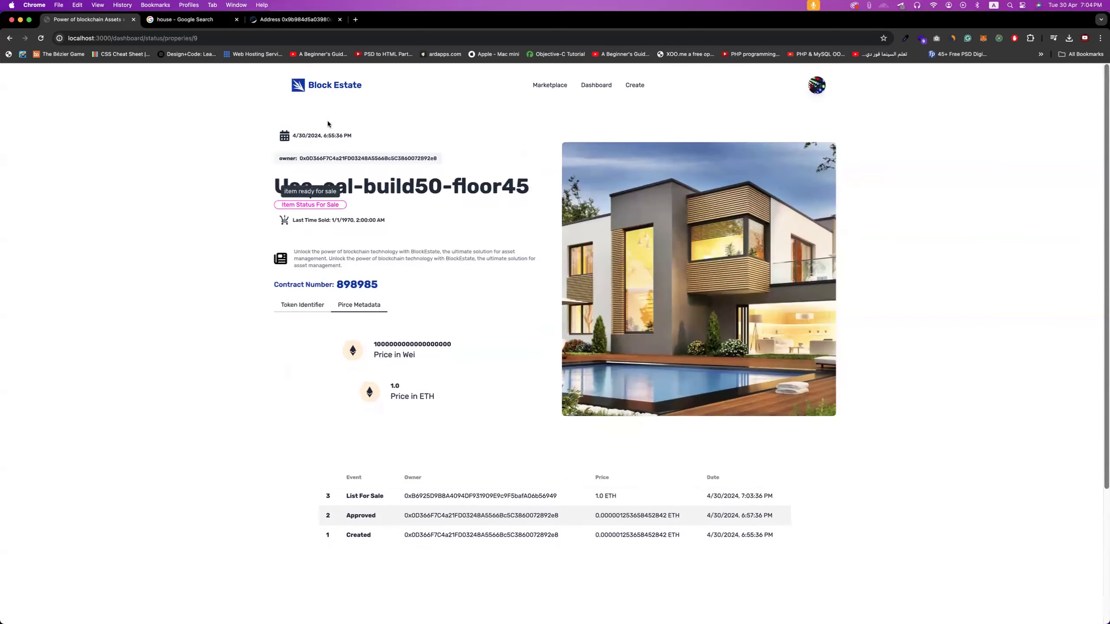
pyautogui.click(550, 83)
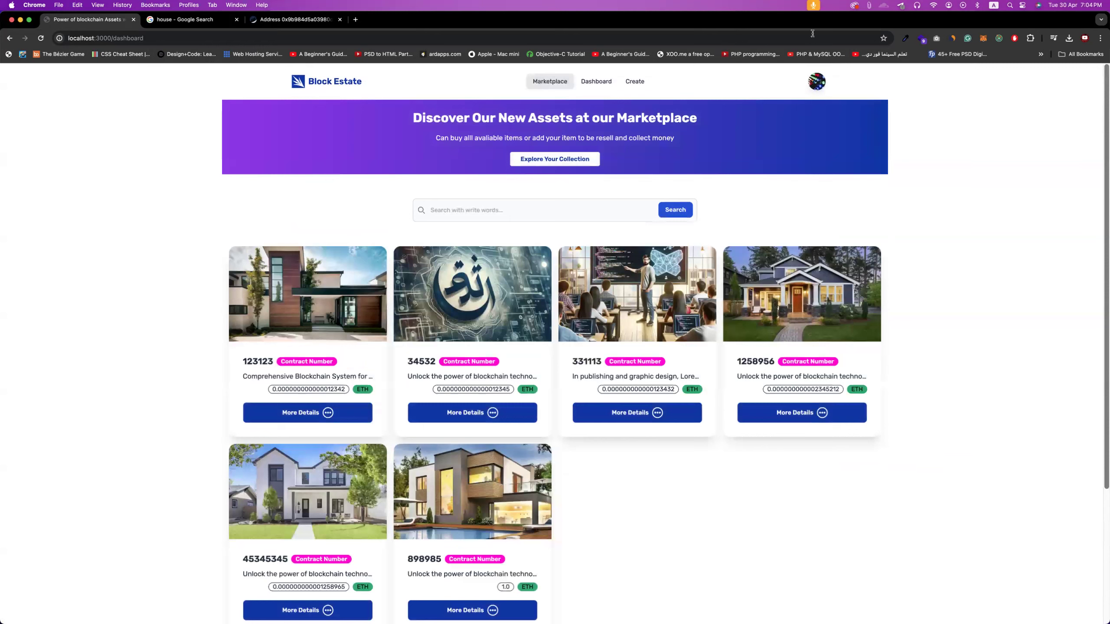
# - Buy property 34532 (usa-road4-56) and confirm the purchase transaction in MetaMask
pyautogui.click(983, 38)
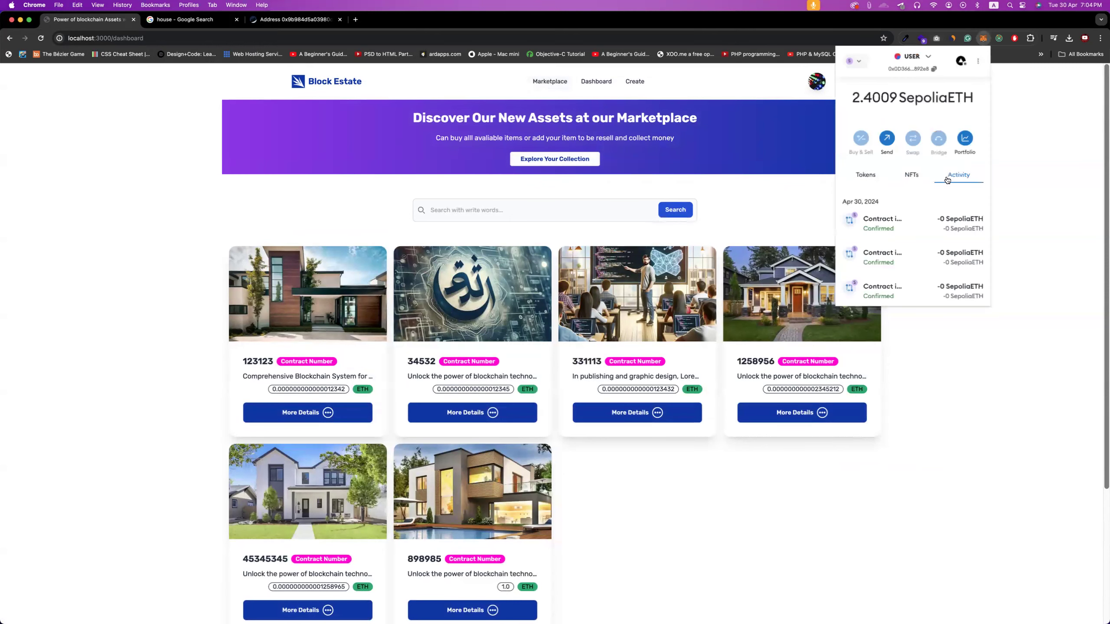
pyautogui.click(1045, 243)
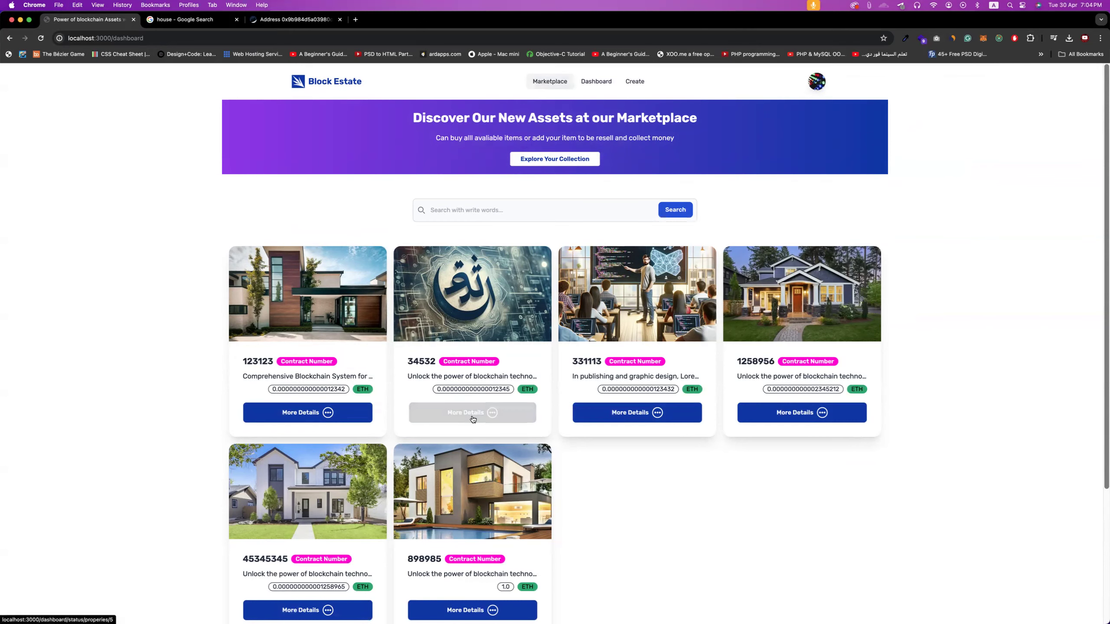
pyautogui.click(500, 415)
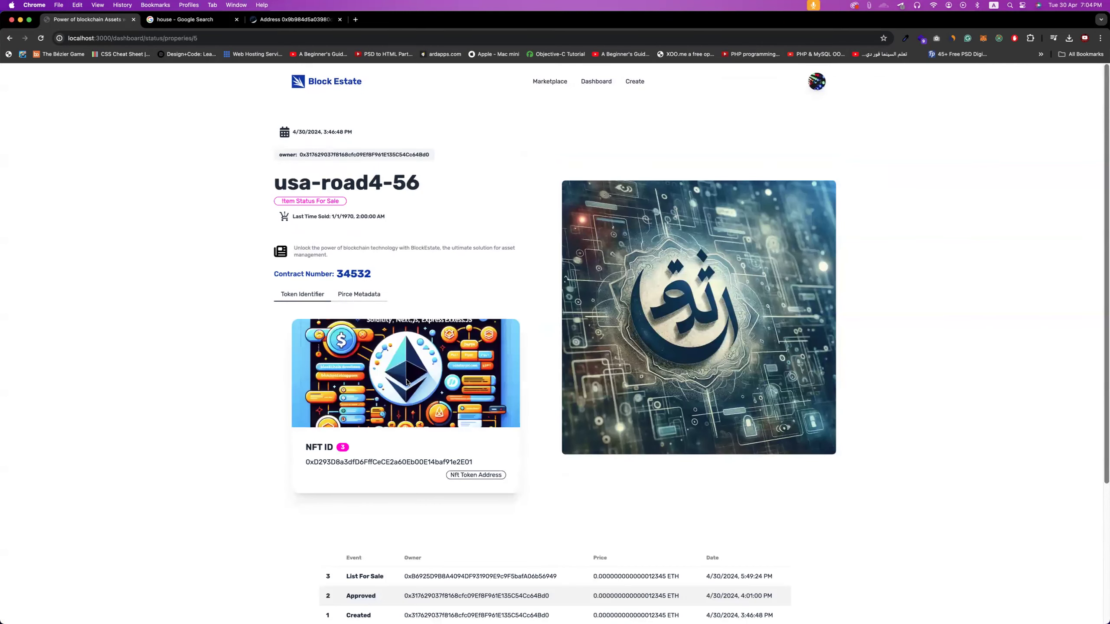
pyautogui.scroll(-3, 405, 379)
pyautogui.scroll(-1, 416, 380)
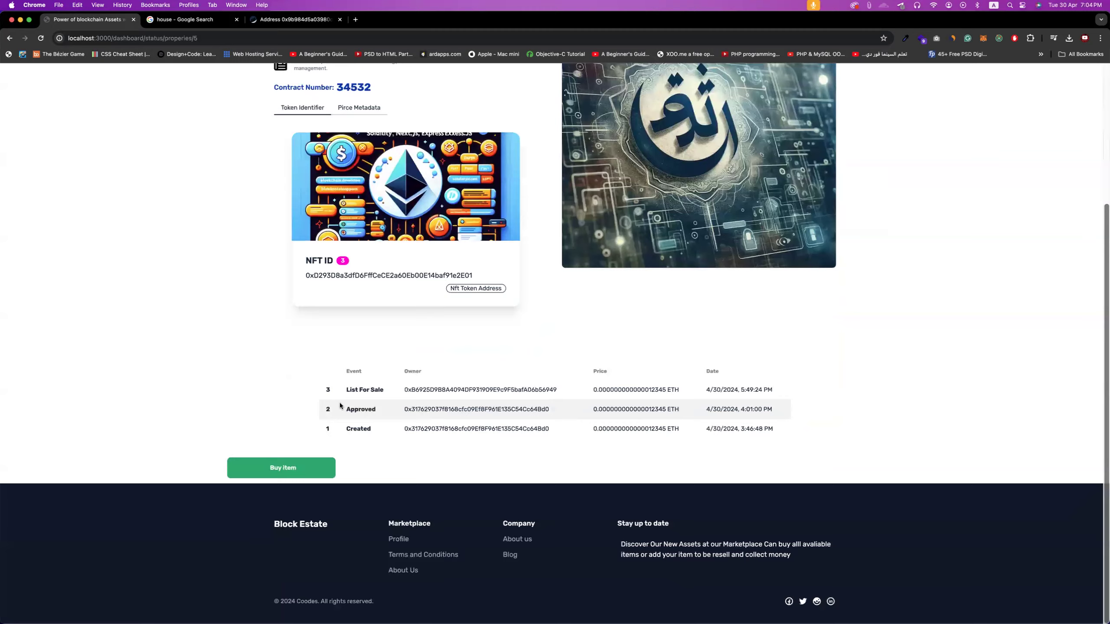
pyautogui.click(324, 475)
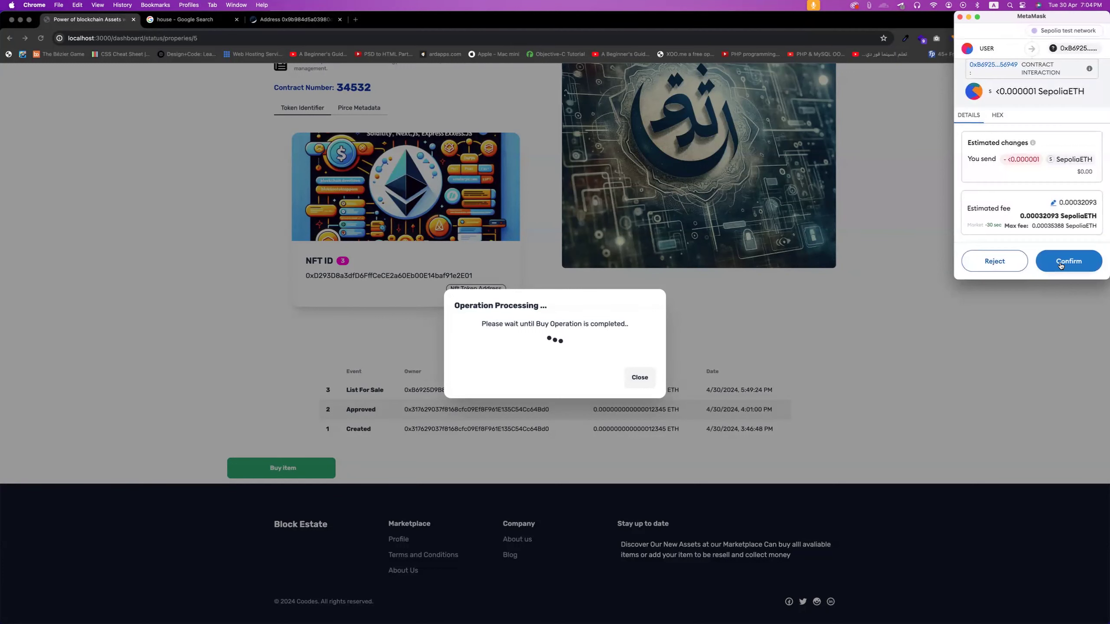
pyautogui.click(1060, 264)
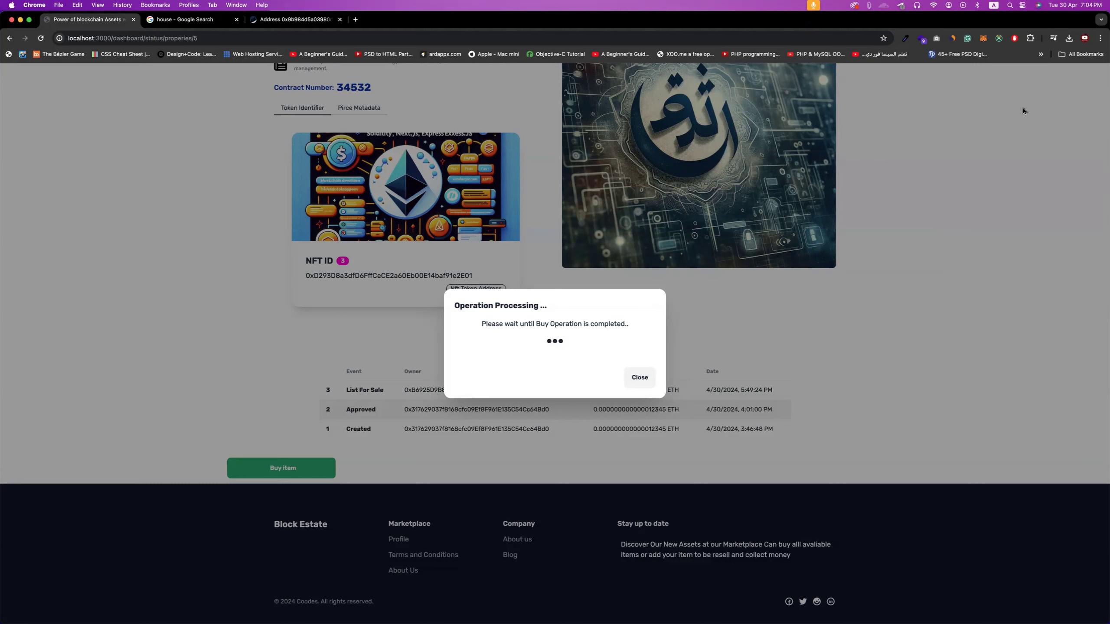
# - Open the confirmed contract interaction in MetaMask activity and view it on the block explorer
pyautogui.click(983, 38)
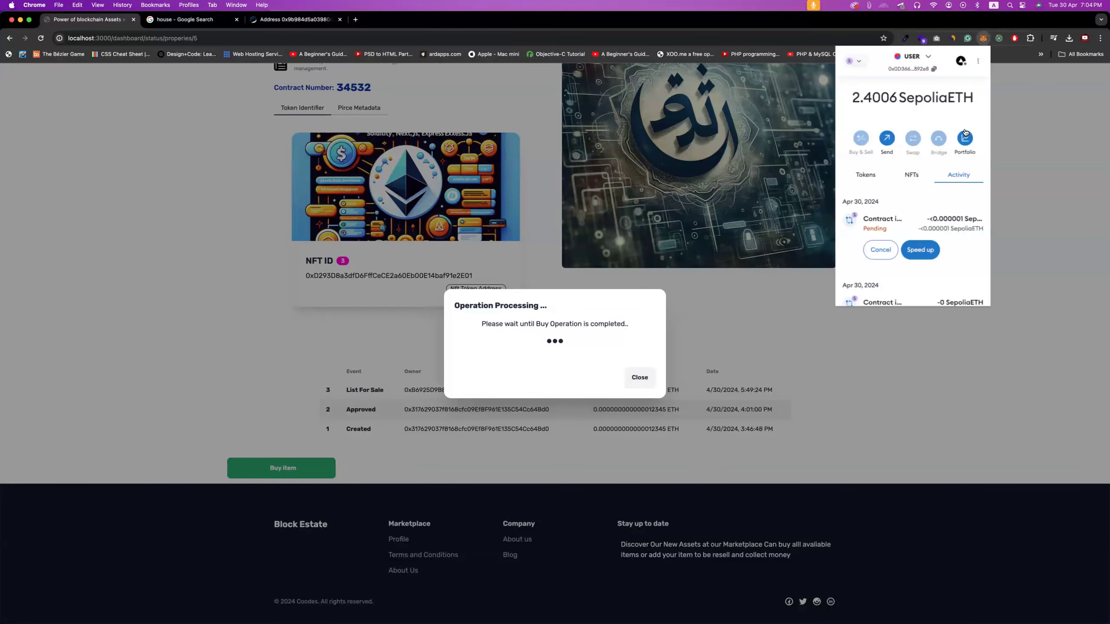
pyautogui.click(911, 220)
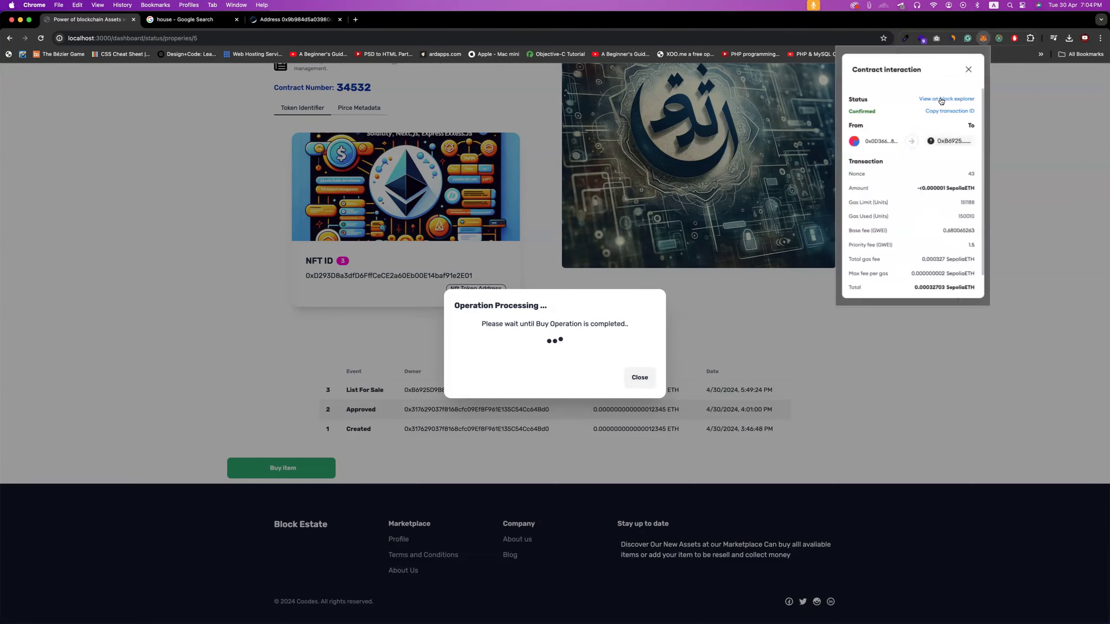
pyautogui.click(944, 99)
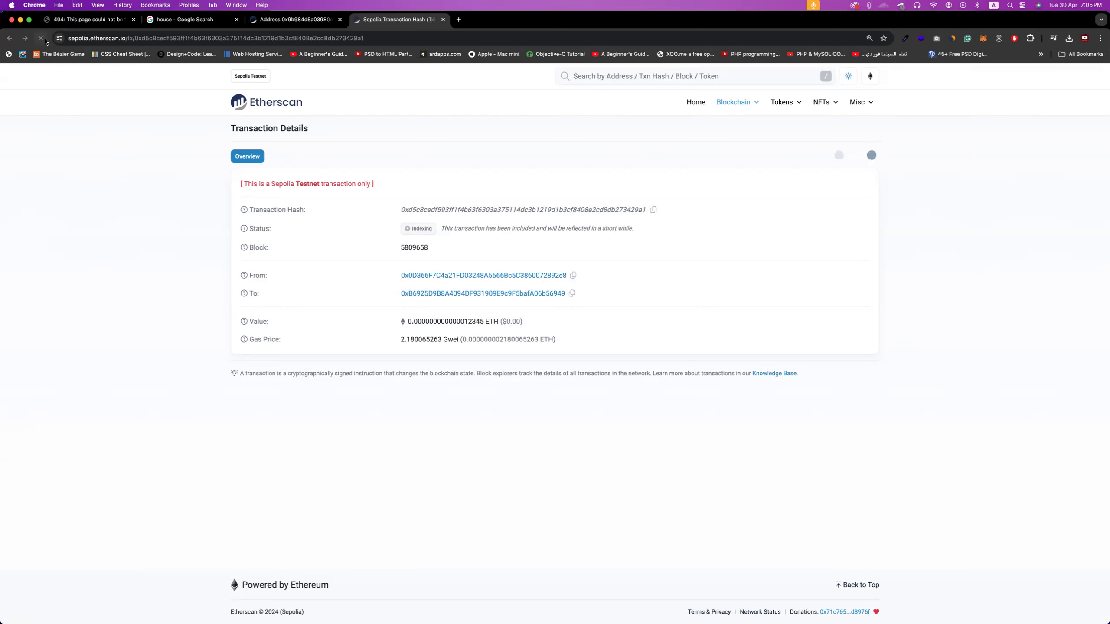
# - Load the local Block Estate site in a new browser tab
pyautogui.click(457, 20)
pyautogui.write('l')
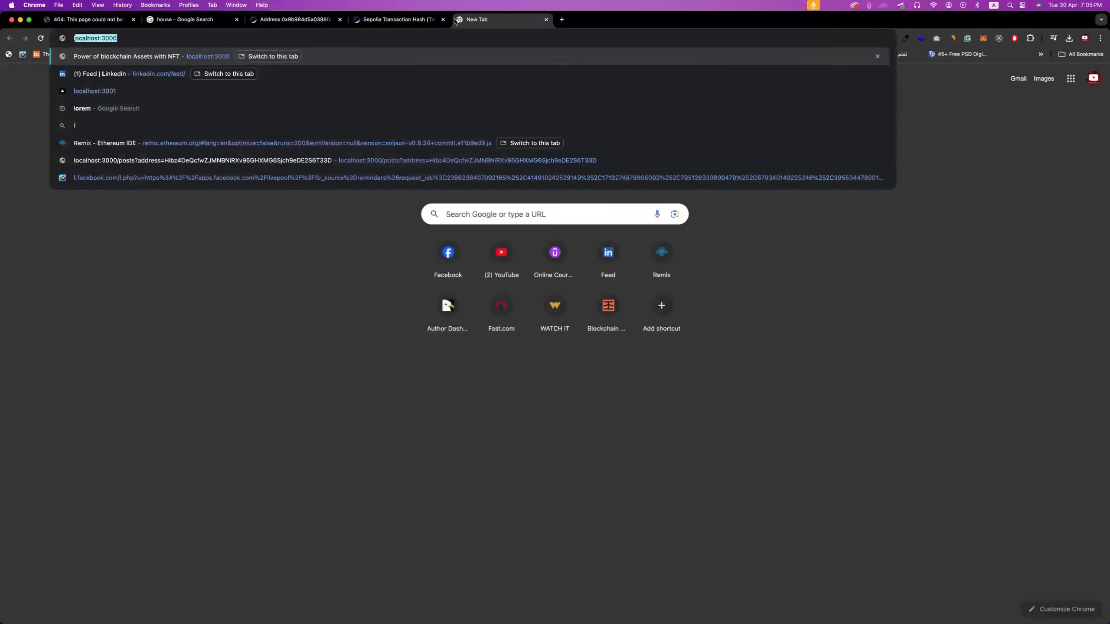
pyautogui.press('Return')
# - Refresh the Etherscan transaction and verify the ERC-721 Token ID 3 transfer and 0.000000000000012345 amount
pyautogui.click(395, 20)
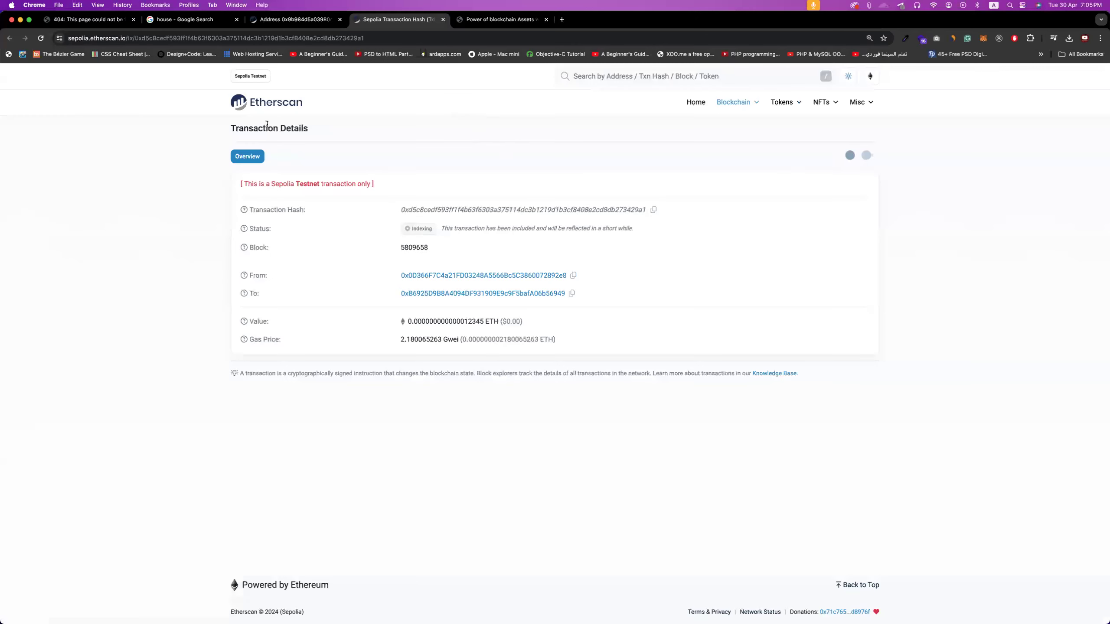
pyautogui.click(43, 40)
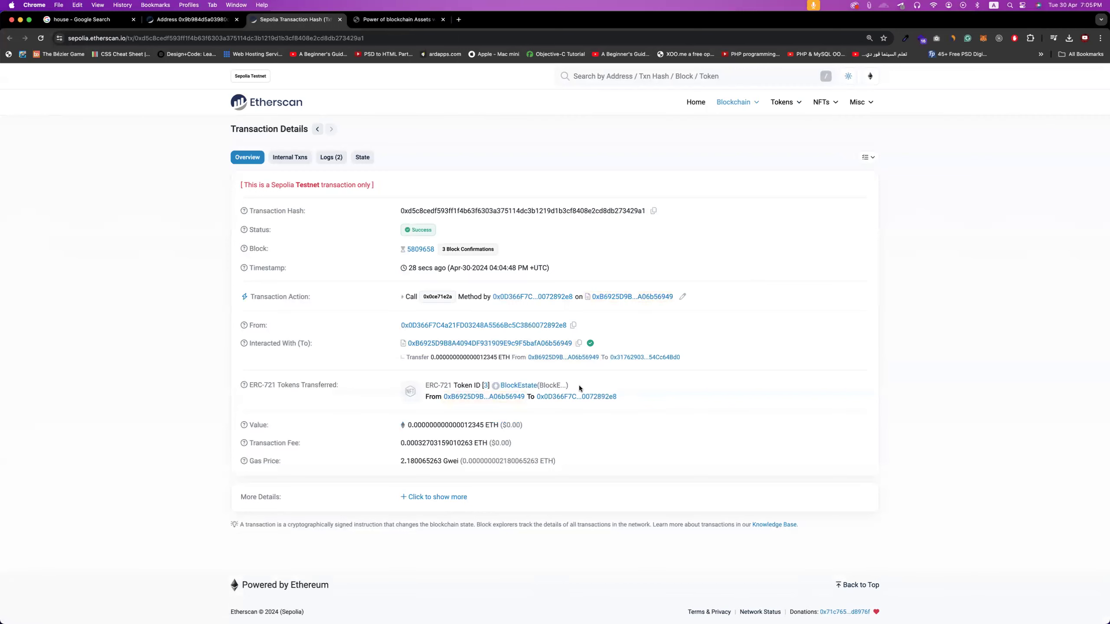
pyautogui.moveTo(425, 385); pyautogui.dragTo(490, 386)
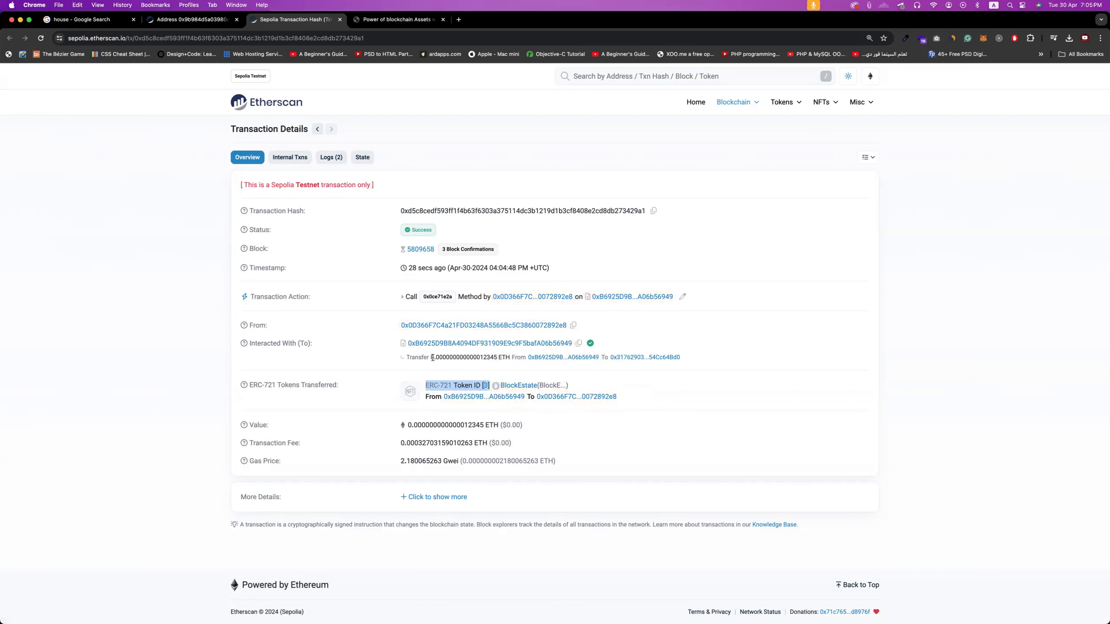
pyautogui.moveTo(496, 355); pyautogui.dragTo(430, 357)
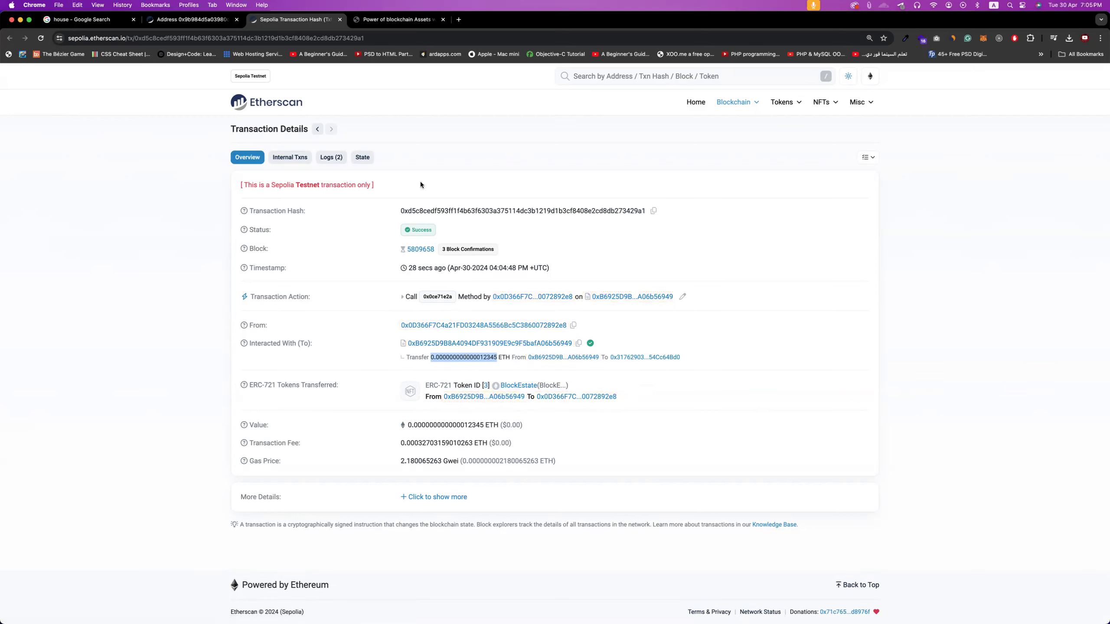
pyautogui.click(381, 20)
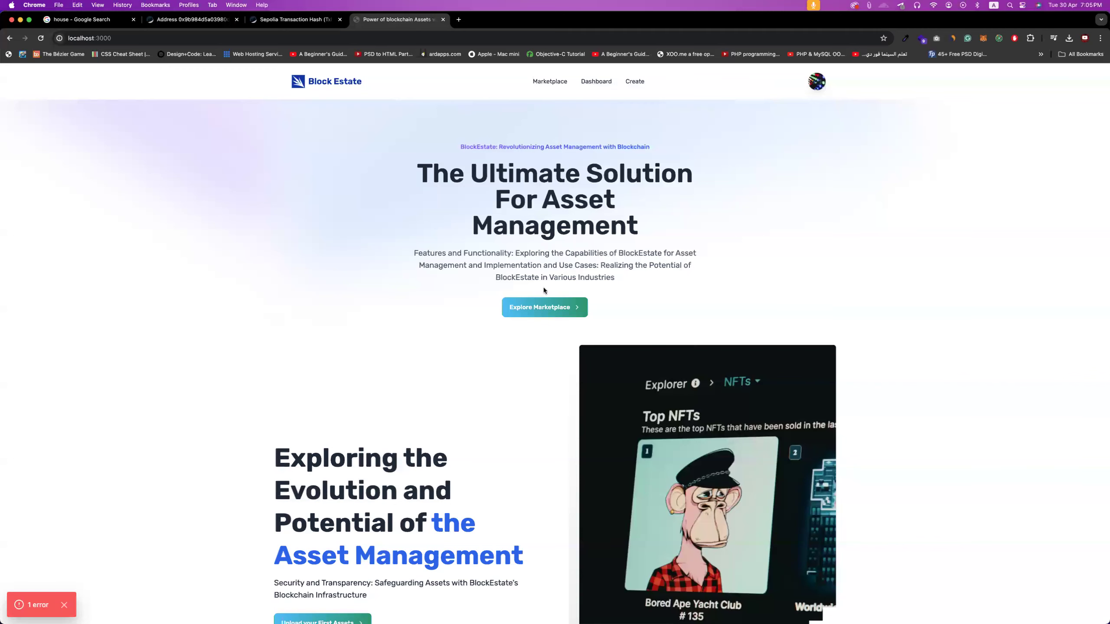
# - Find usa-road4-56 (34532) under the Dashboard's Sold tab and open its details showing Item Status Sold
pyautogui.click(533, 308)
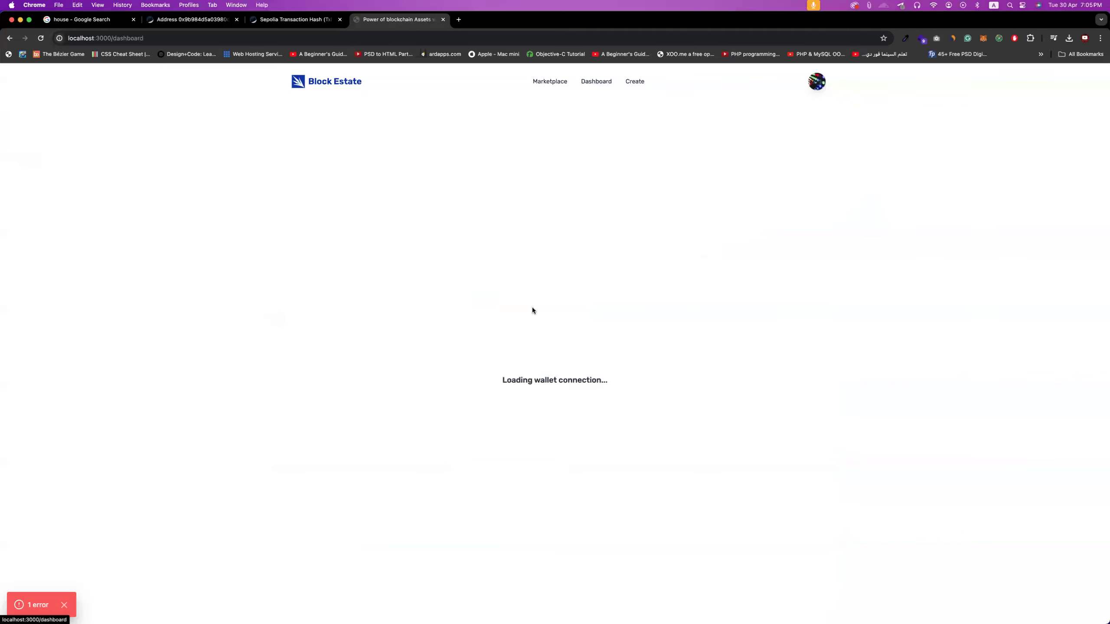
pyautogui.click(41, 38)
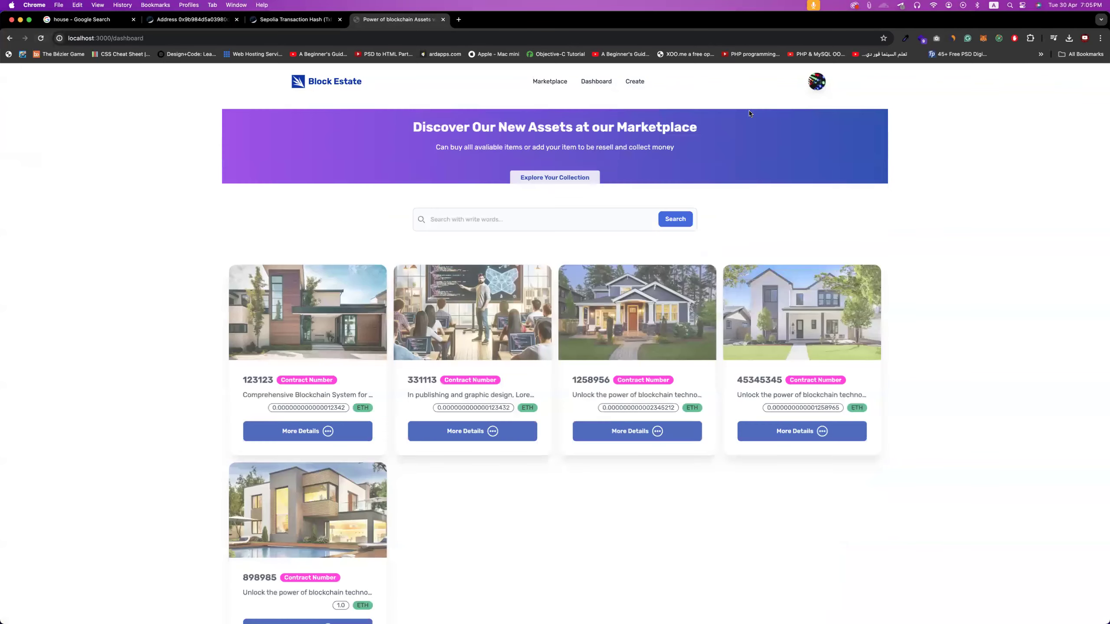
pyautogui.click(595, 83)
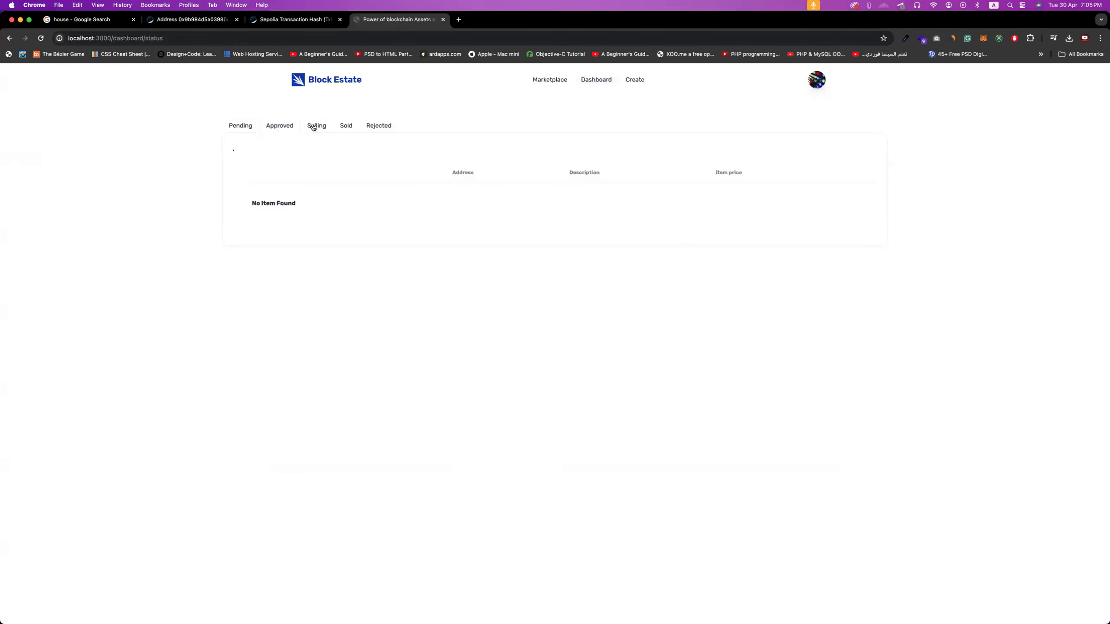
pyautogui.click(313, 127)
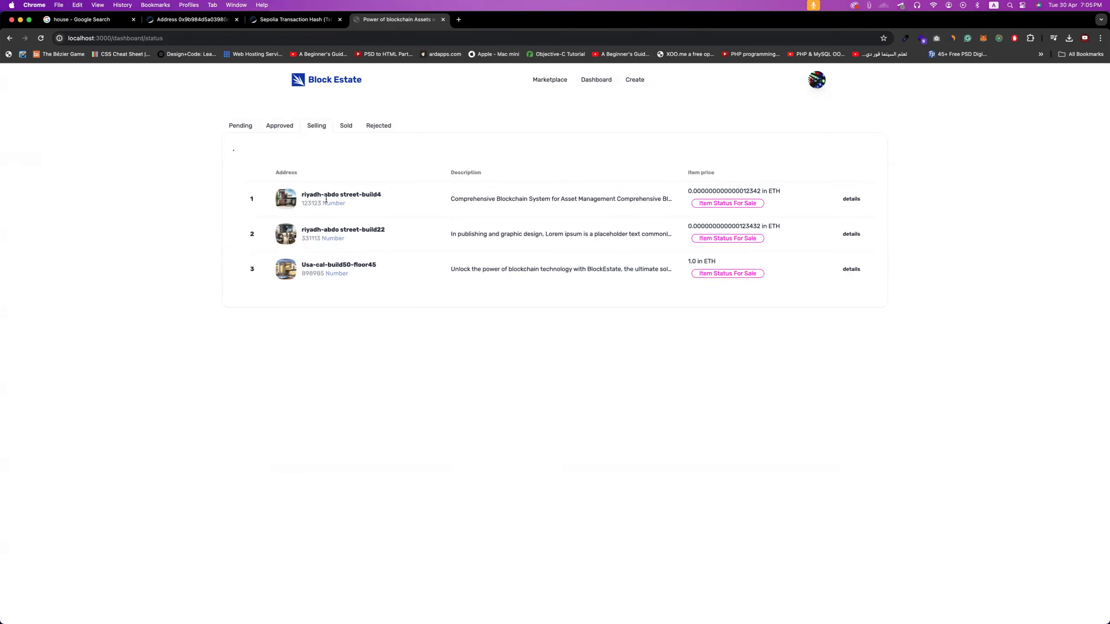
pyautogui.click(345, 127)
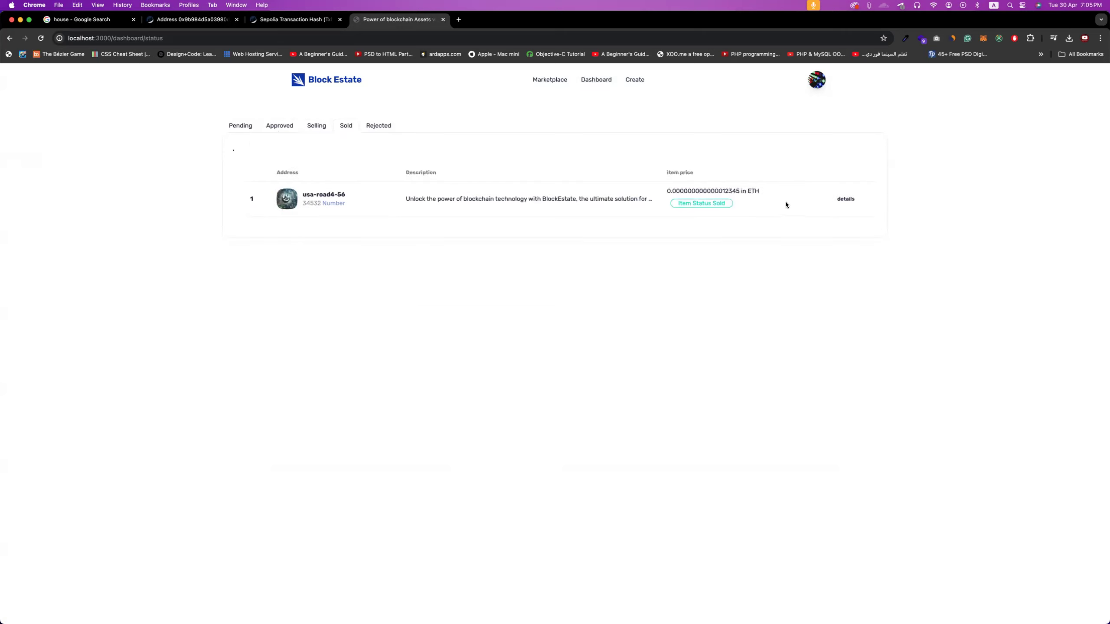
pyautogui.click(537, 210)
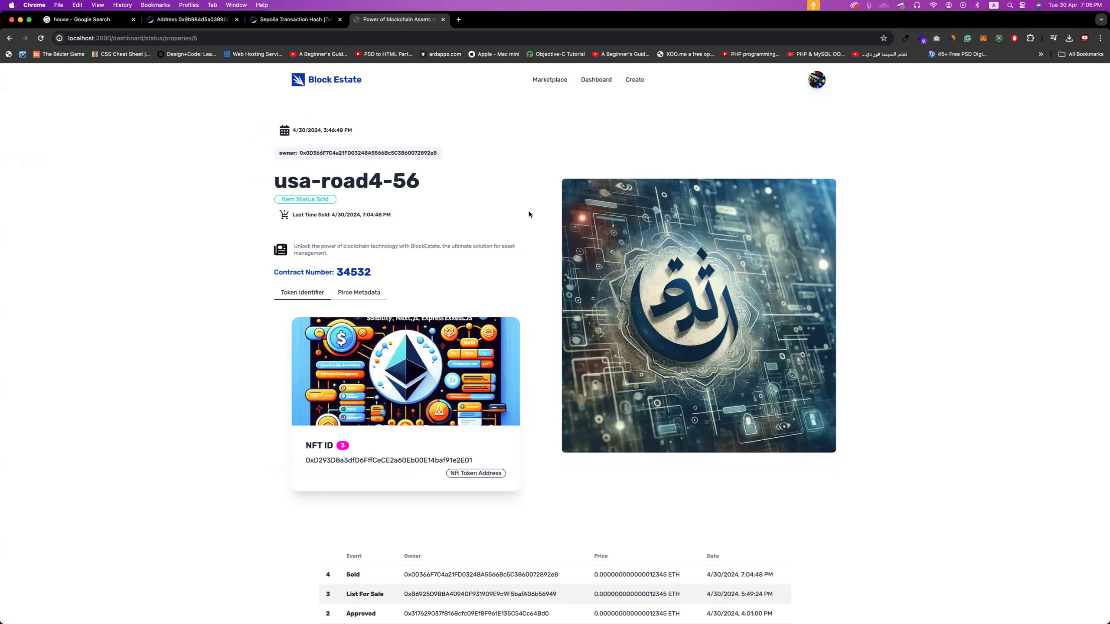
pyautogui.scroll(-5, 529, 211)
pyautogui.scroll(-1, 559, 211)
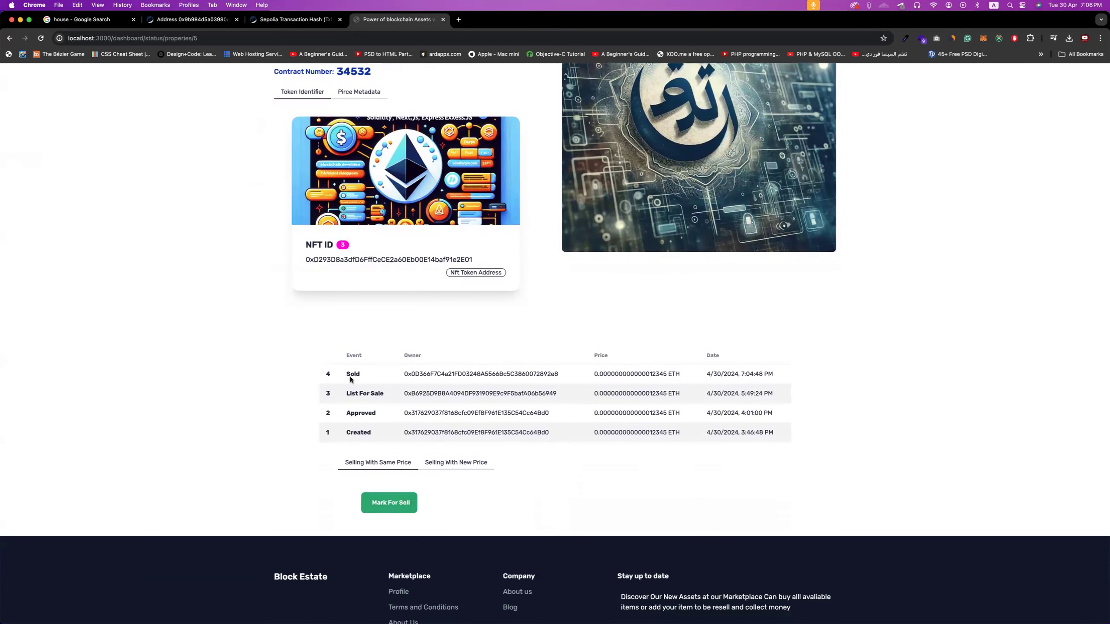
pyautogui.moveTo(348, 374); pyautogui.dragTo(362, 377)
pyautogui.click(359, 425)
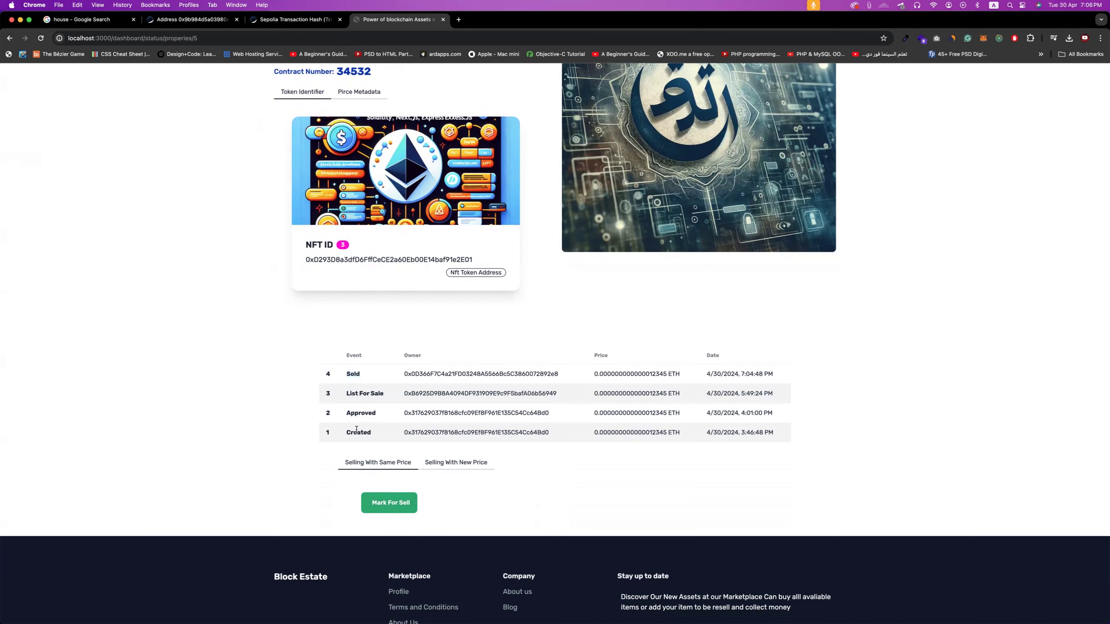
pyautogui.tripleClick(357, 394)
pyautogui.doubleClick(353, 375)
pyautogui.scroll(5, 478, 496)
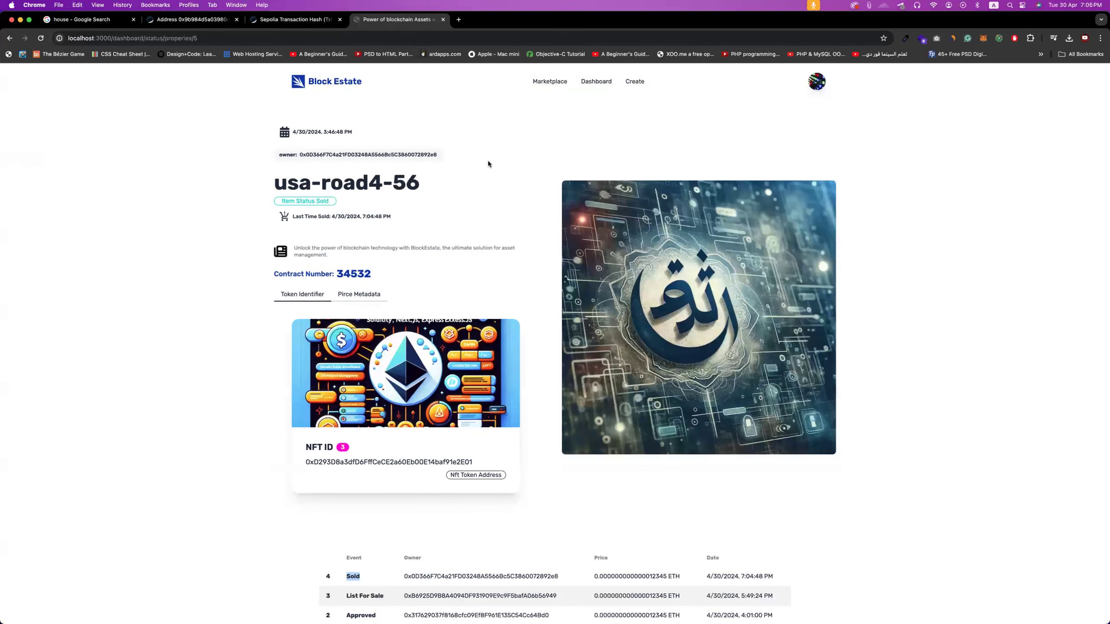
pyautogui.scroll(-1, 588, 94)
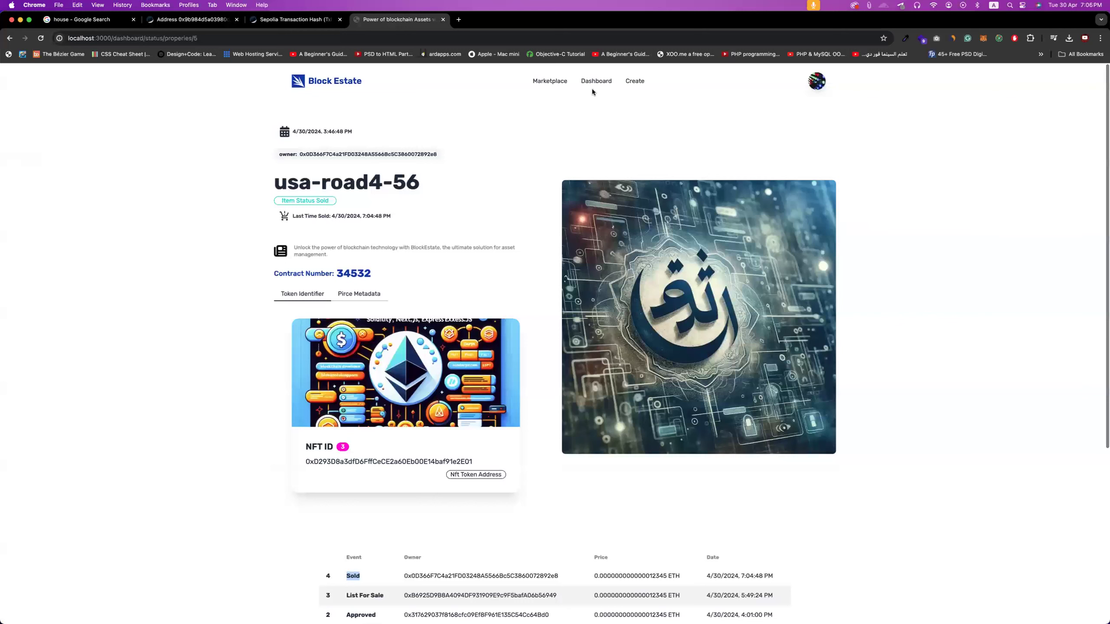
# - Go back to the Block Estate home page and scroll through its landing content and top NFT assets
pyautogui.click(330, 90)
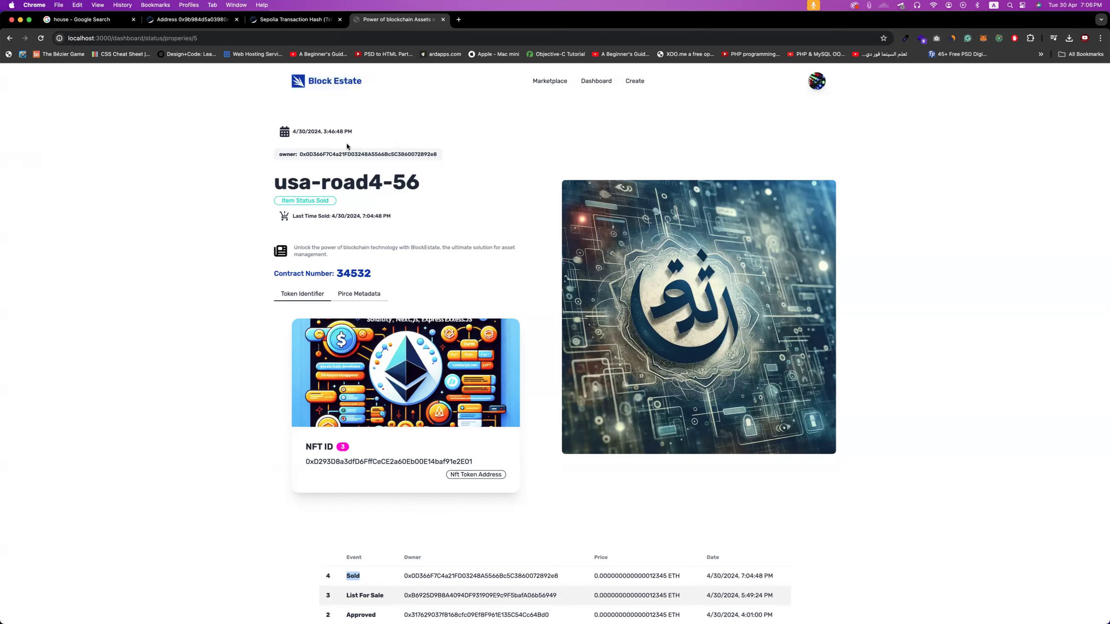
pyautogui.scroll(-1, 393, 156)
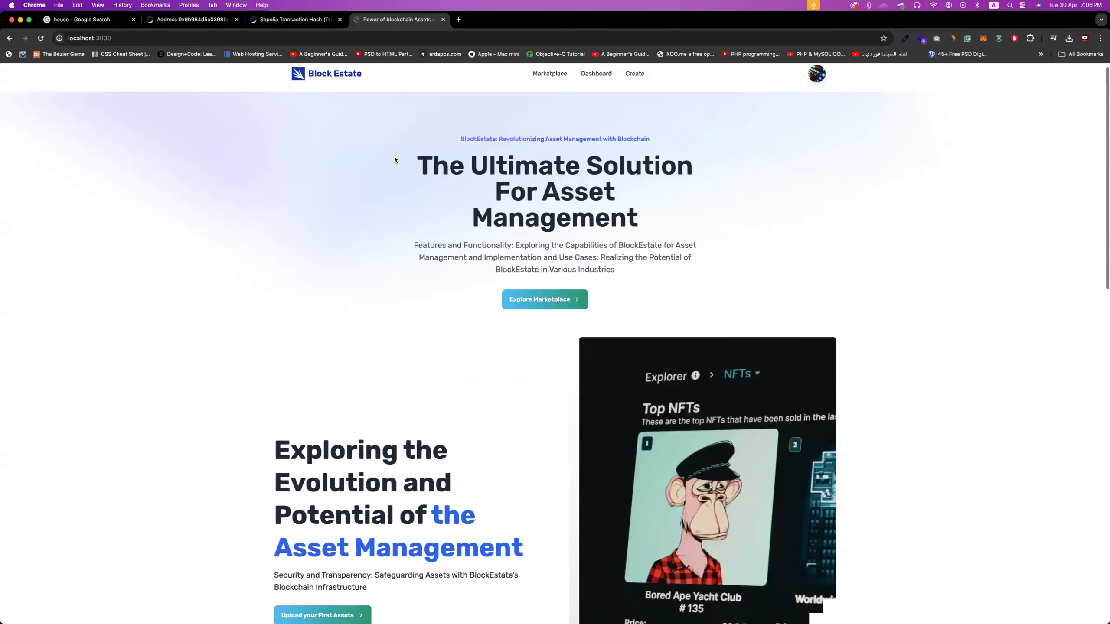
pyautogui.scroll(-5, 394, 159)
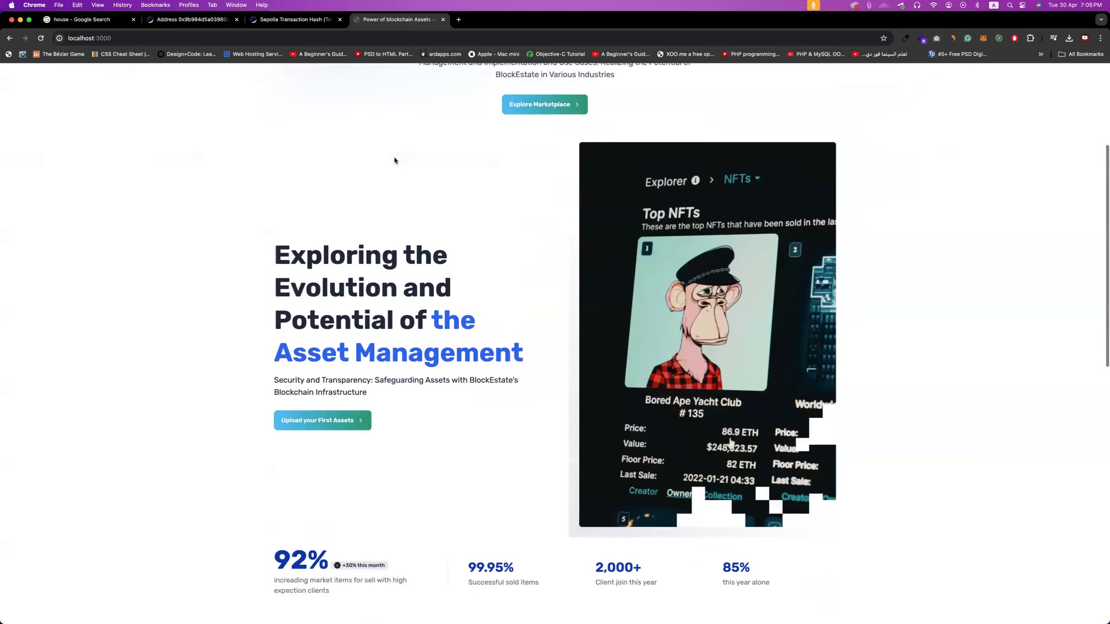
pyautogui.scroll(-10, 395, 161)
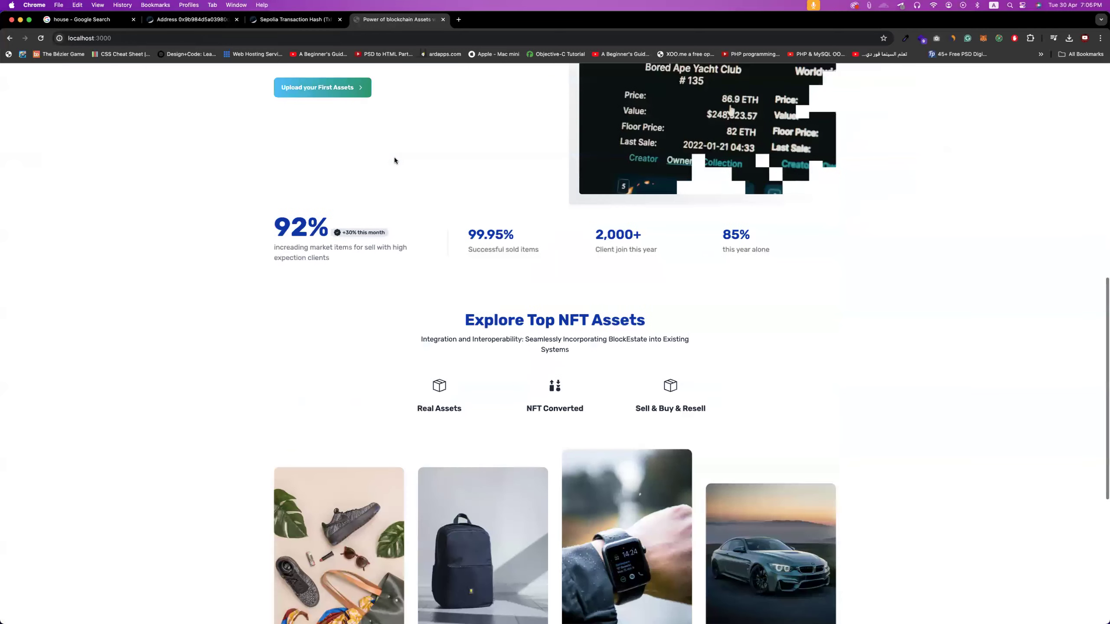
pyautogui.scroll(-5, 306, 192)
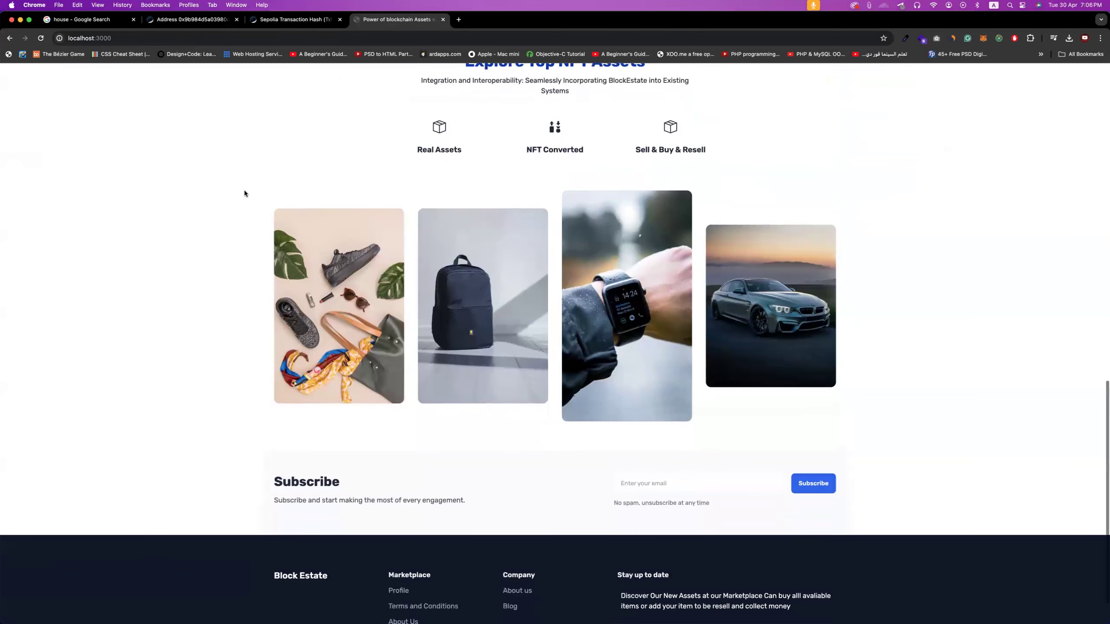
pyautogui.scroll(20, 862, 239)
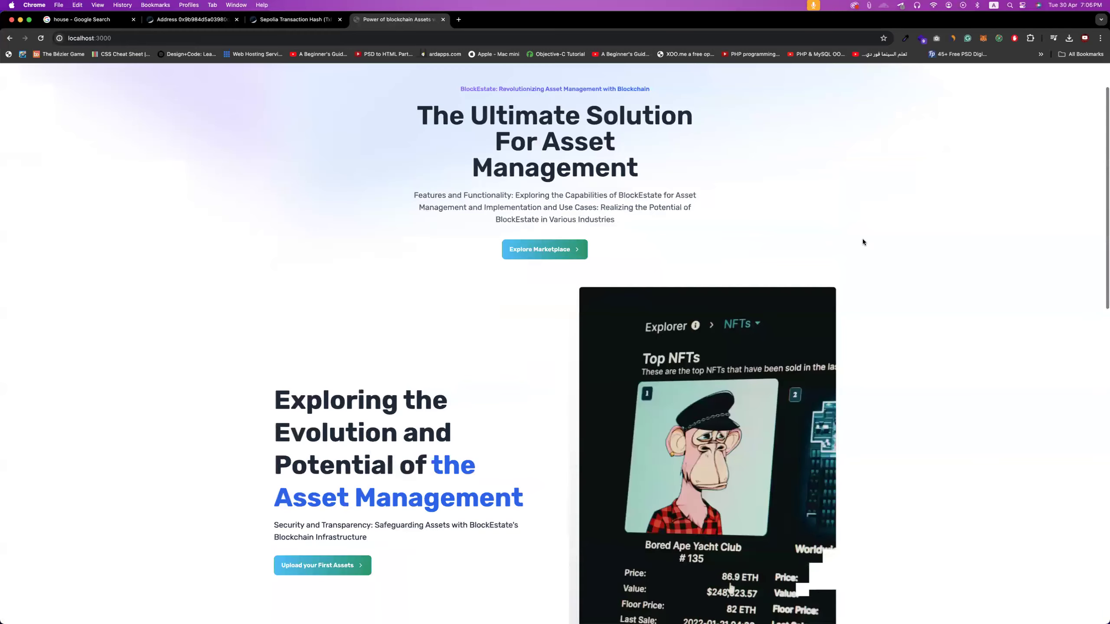
pyautogui.scroll(2, 868, 230)
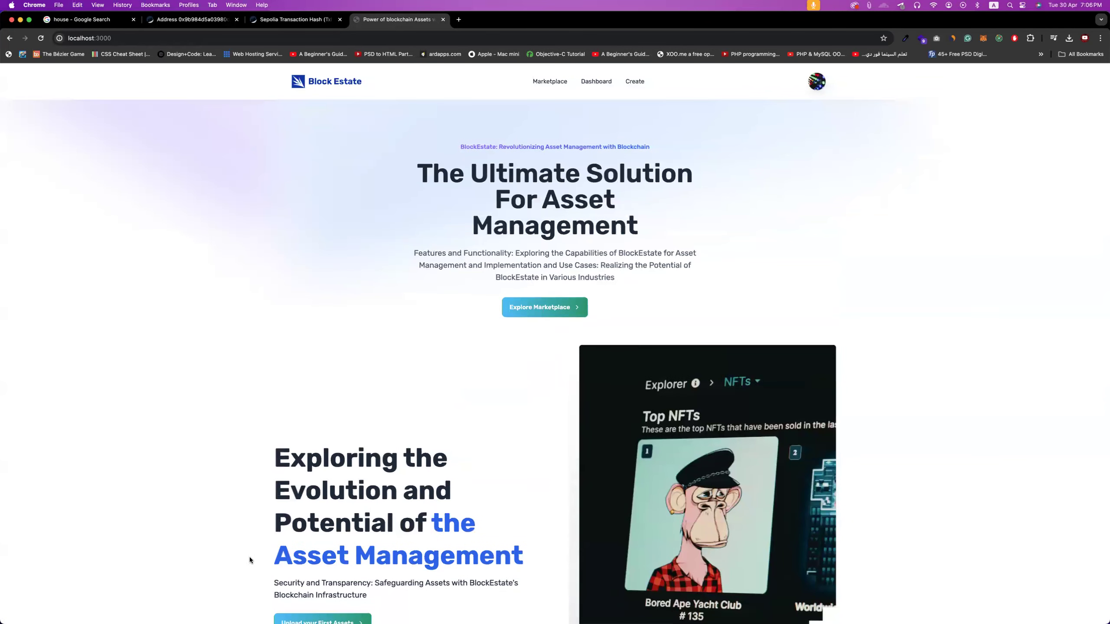